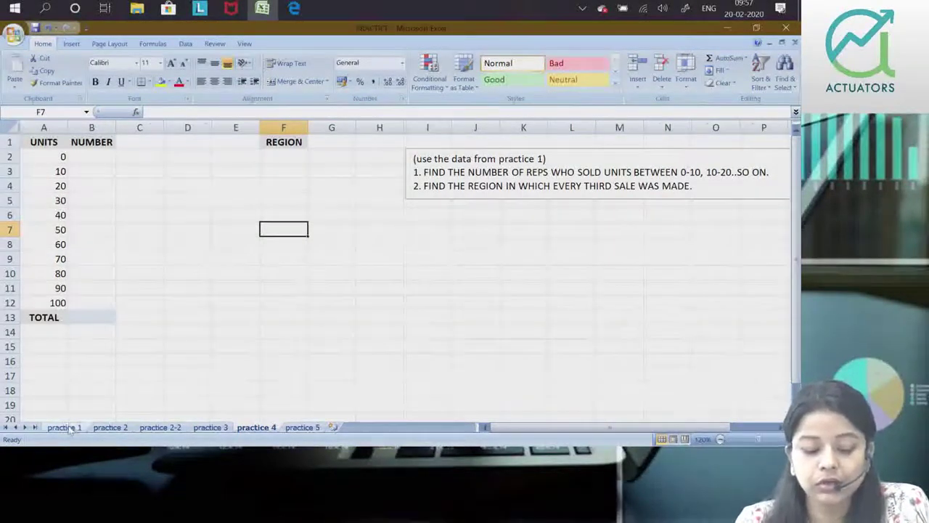
Start a FREQUENCY formula over B2:B12 using practice 1 units E2:E44 as the data
click(64, 427)
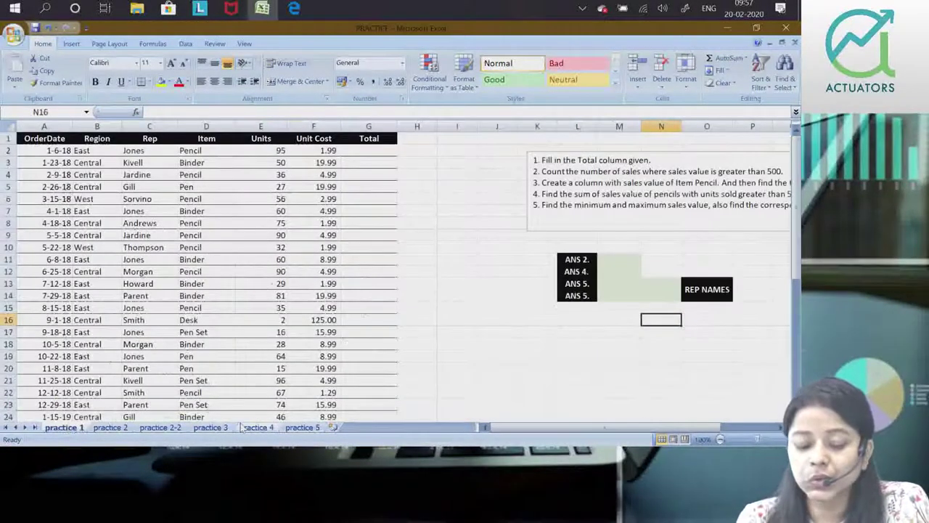
click(248, 428)
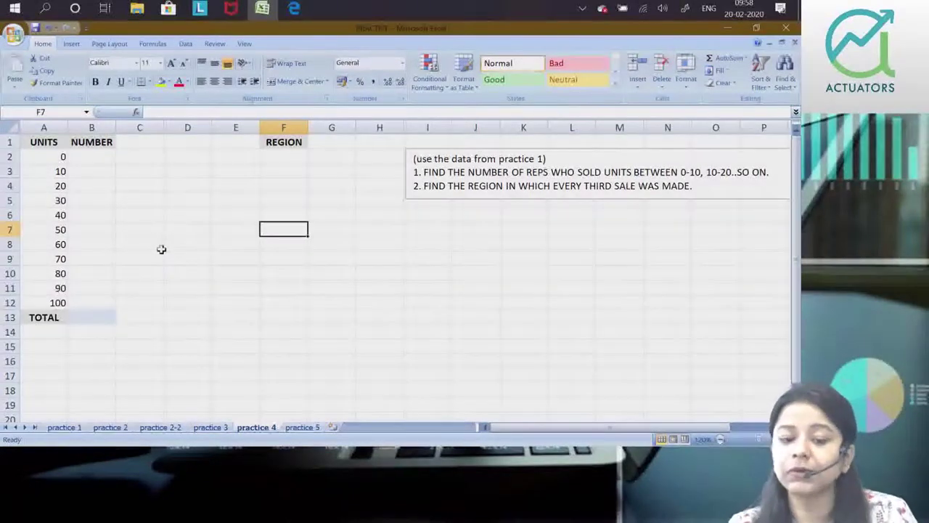
drag(94, 156, 86, 302)
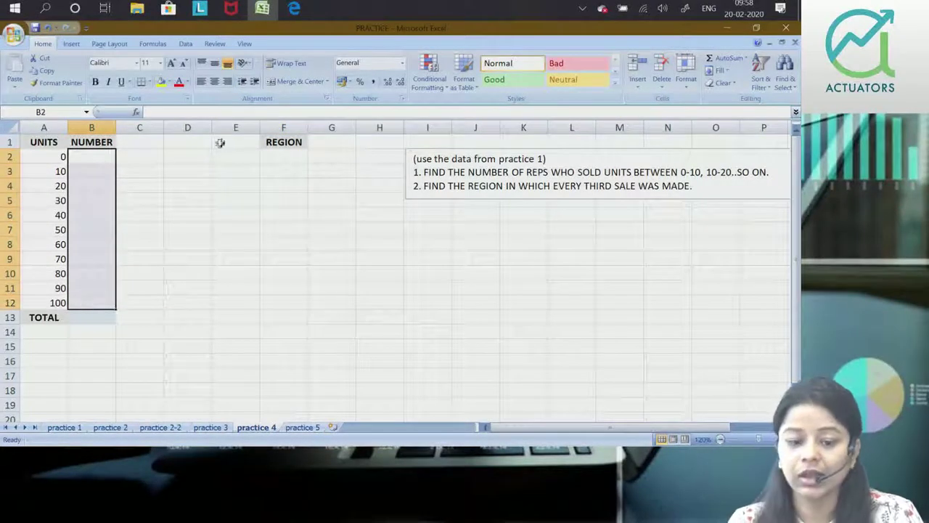
text(=F)
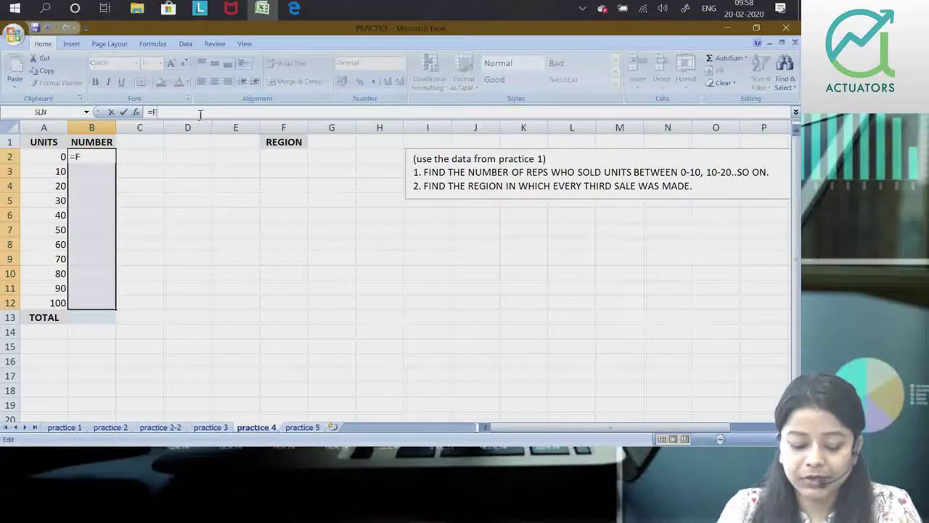
text(REQU)
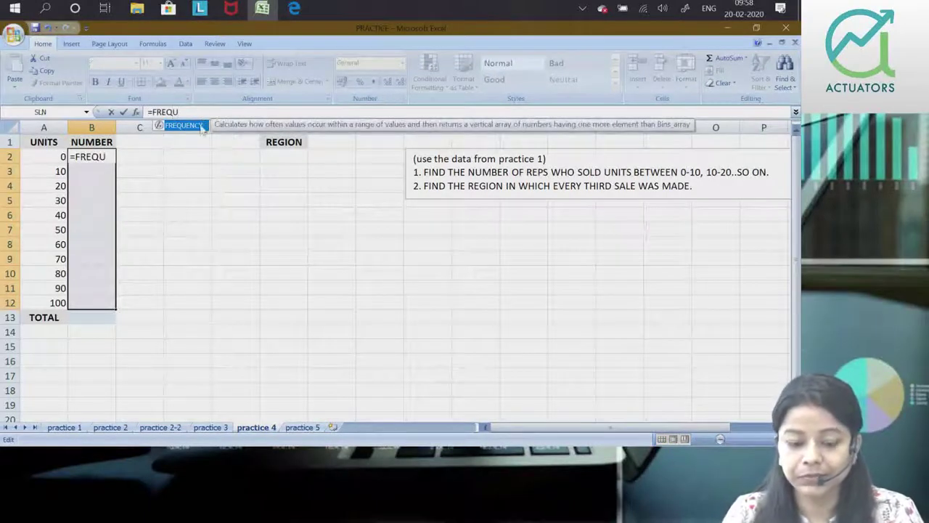
key(Tab)
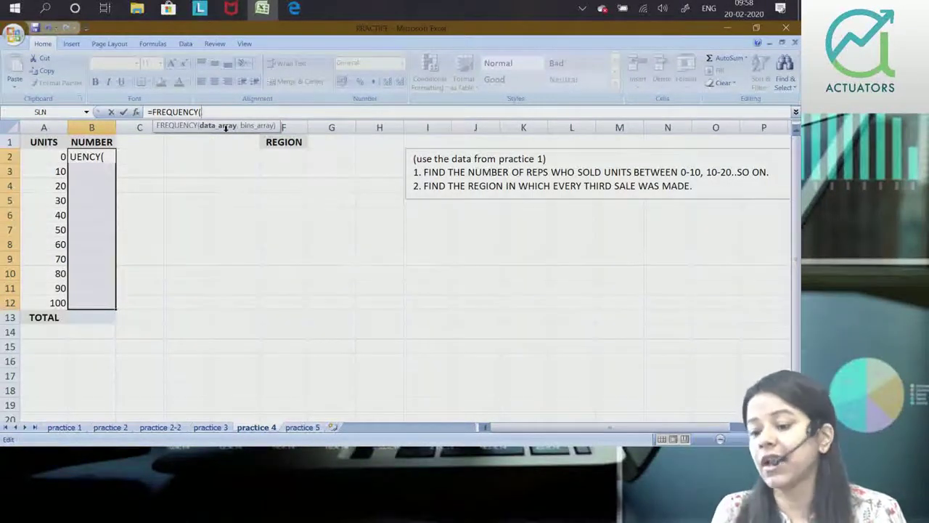
click(65, 428)
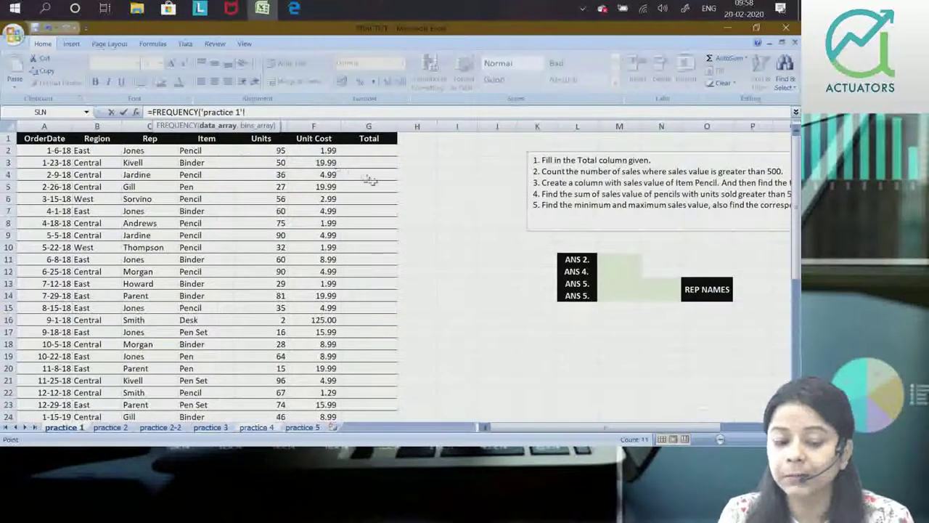
click(256, 152)
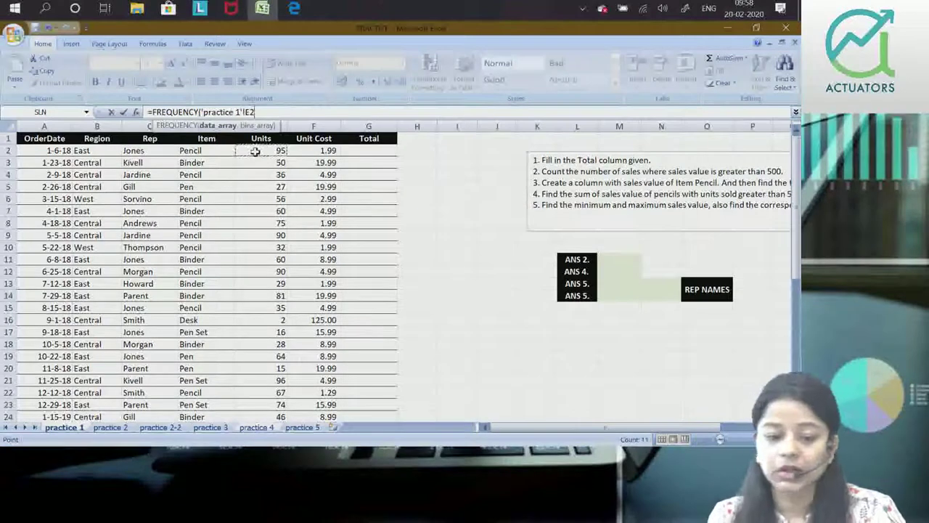
key(ctrl+shift+Down)
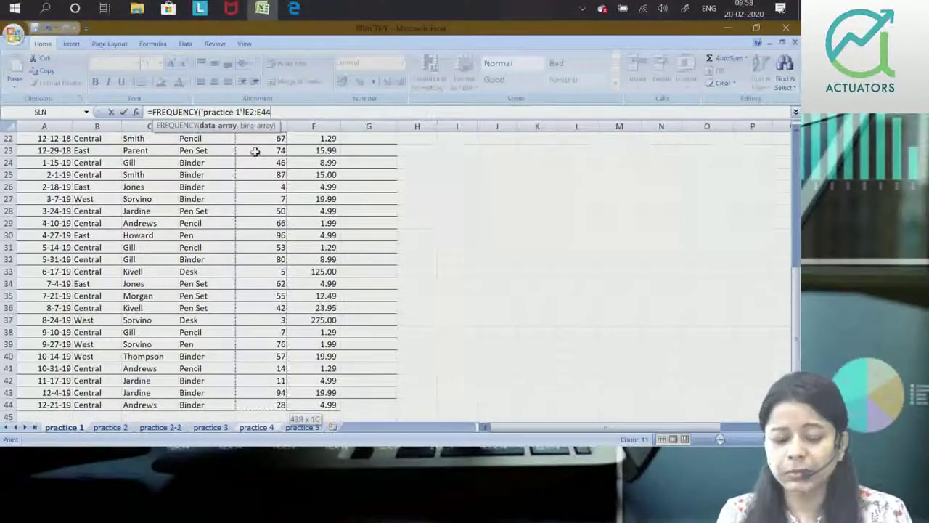
Add practice 4 bins A2:A12 and enter it as an array formula, giving counts 0,6,4,4,3,4,6,4,4,4,4
text(,)
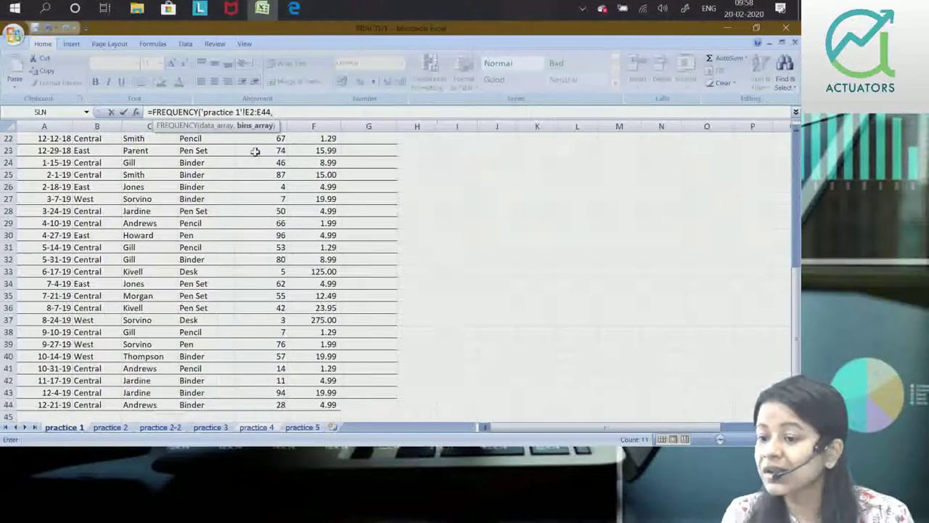
click(263, 428)
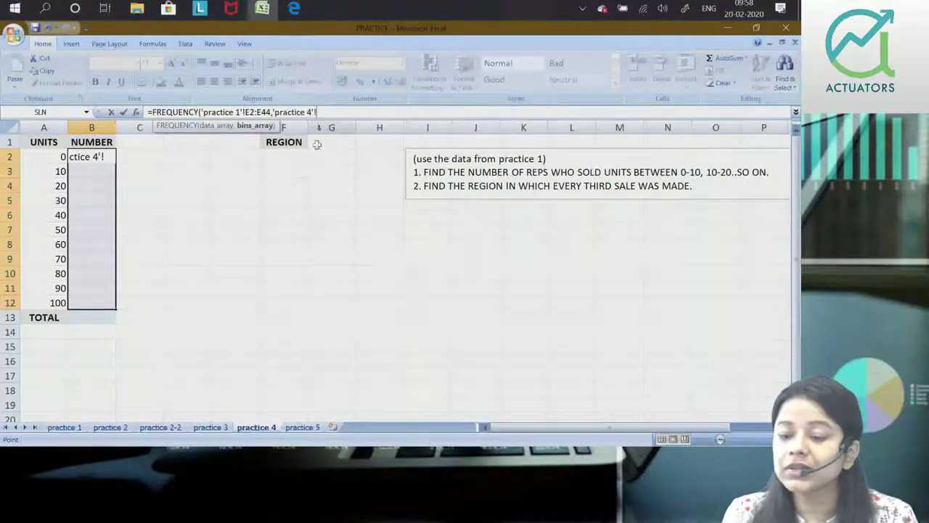
drag(51, 160, 44, 301)
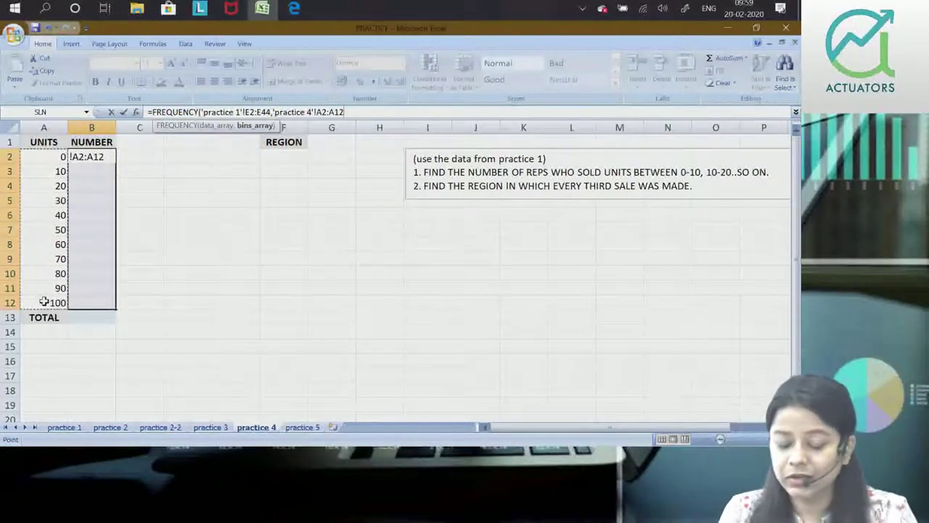
text())
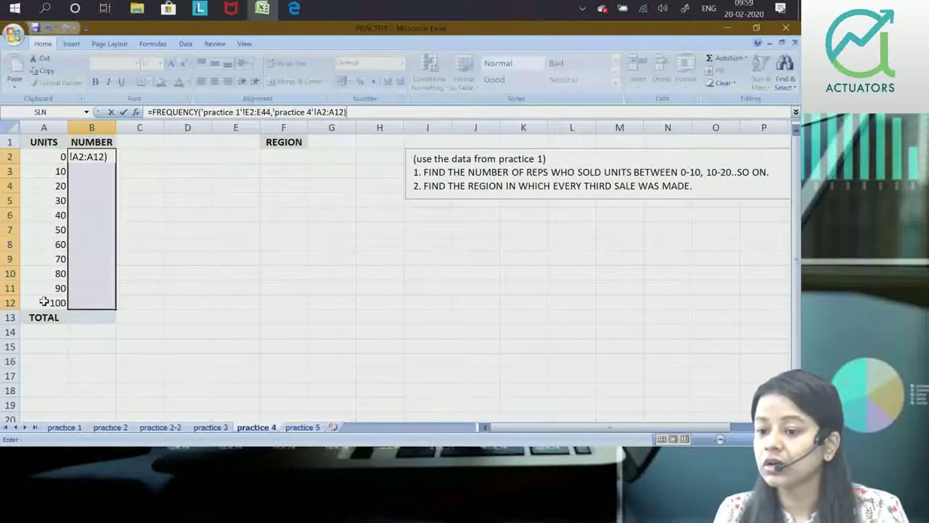
key(ctrl+shift+Return)
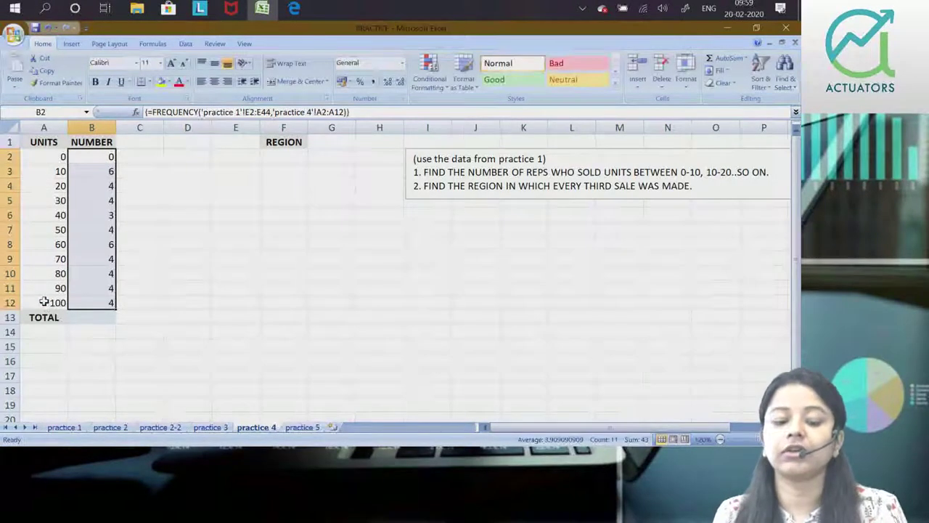
Enter =SUM(B2:B12) in B13 to total the counts as 43, then inspect the formulas
click(95, 315)
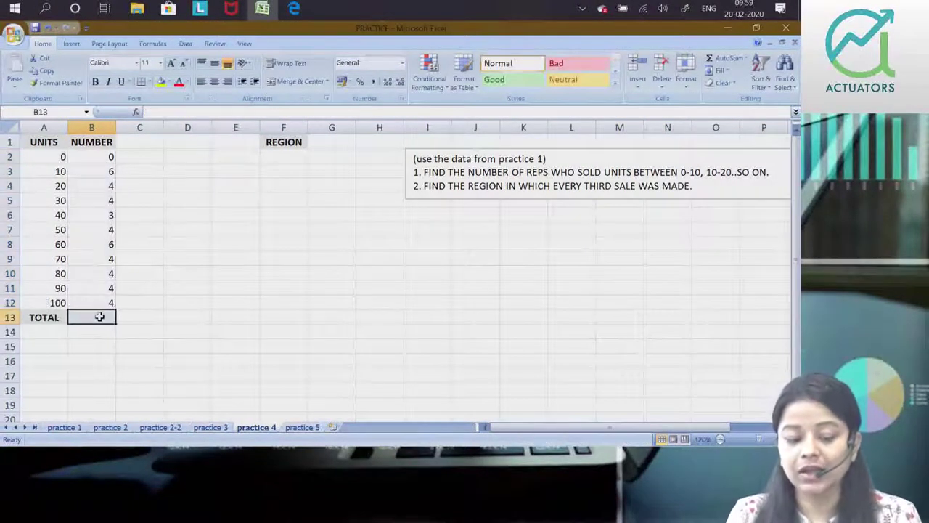
text(=SUM()
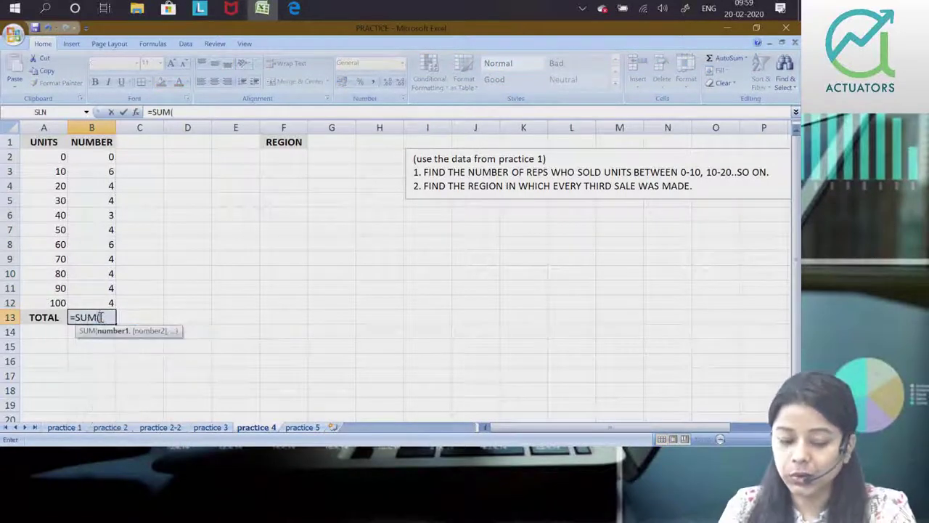
click(107, 160)
drag(108, 165, 107, 300)
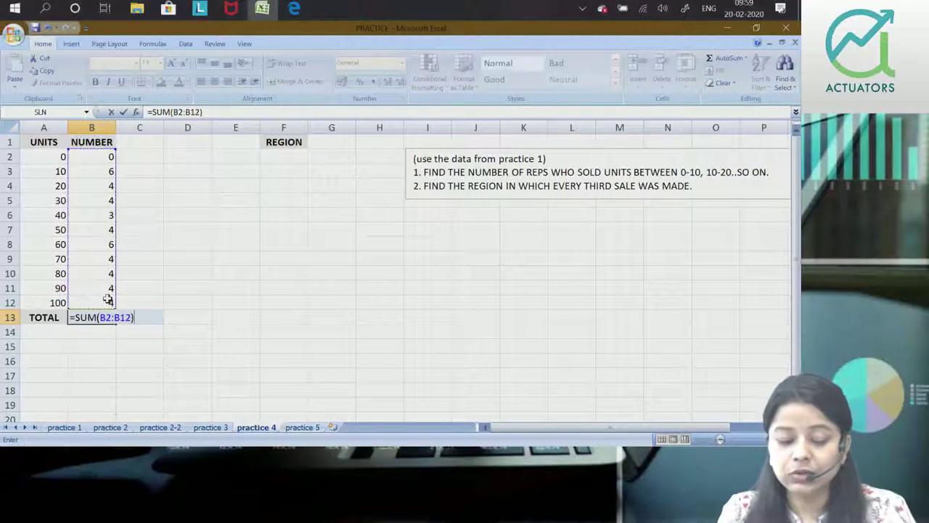
key(Return)
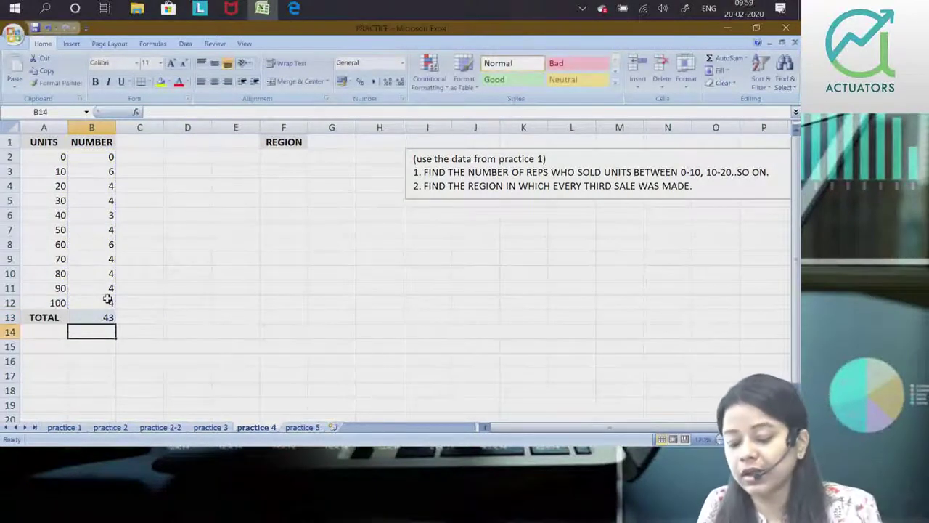
key(Up)
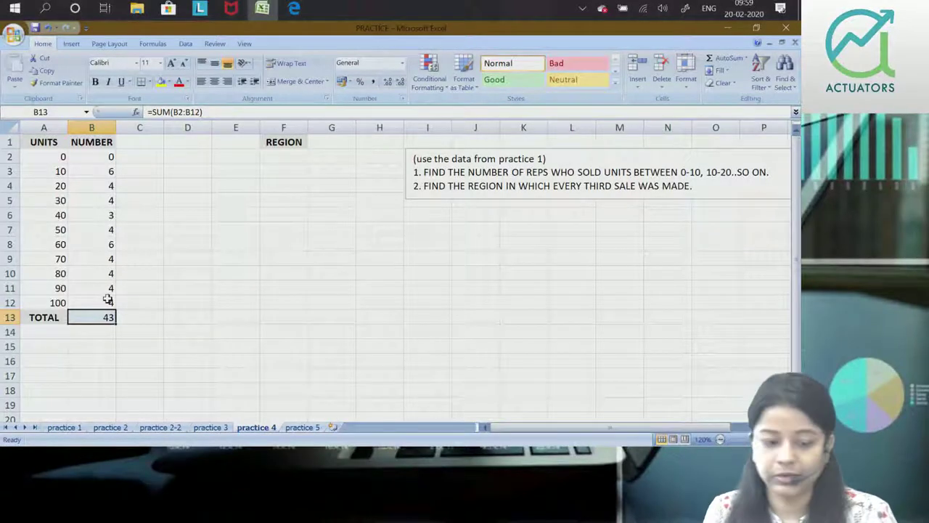
click(106, 156)
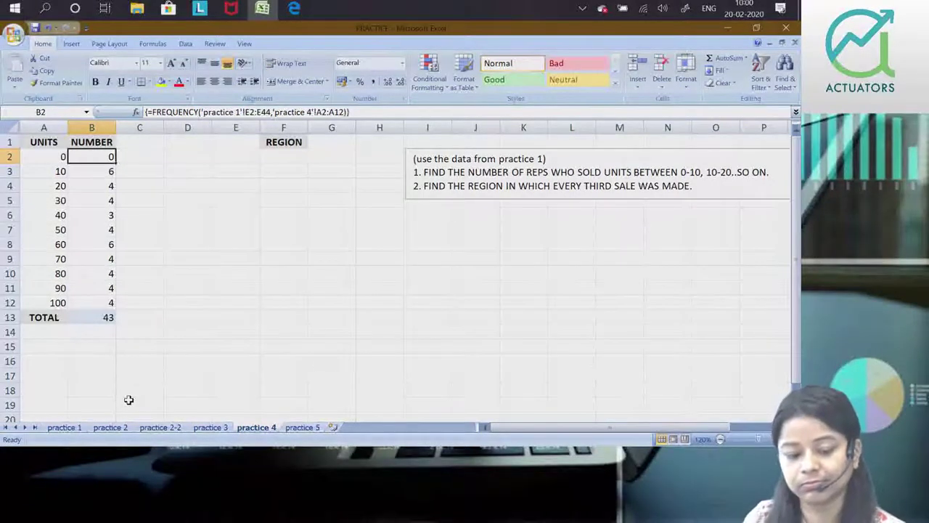
click(128, 400)
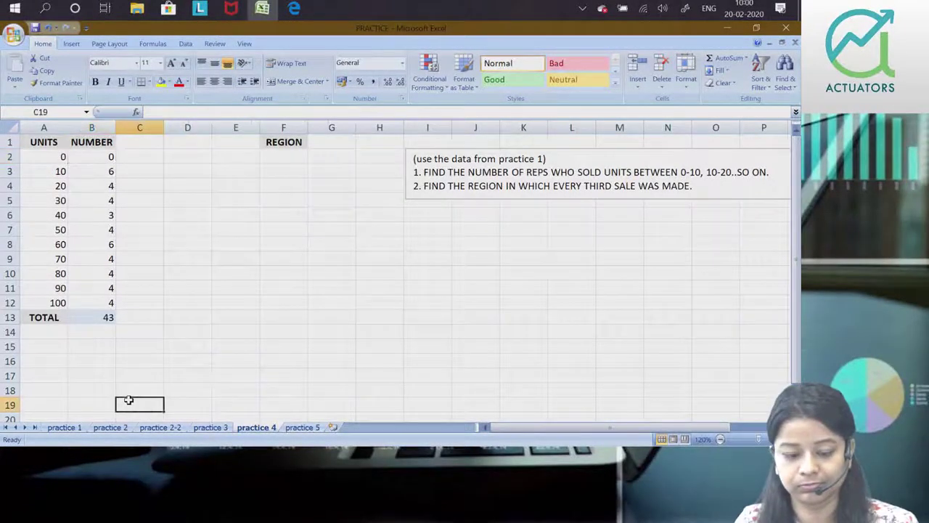
Try a test calculation =43/3 in C15, then clear it
click(157, 346)
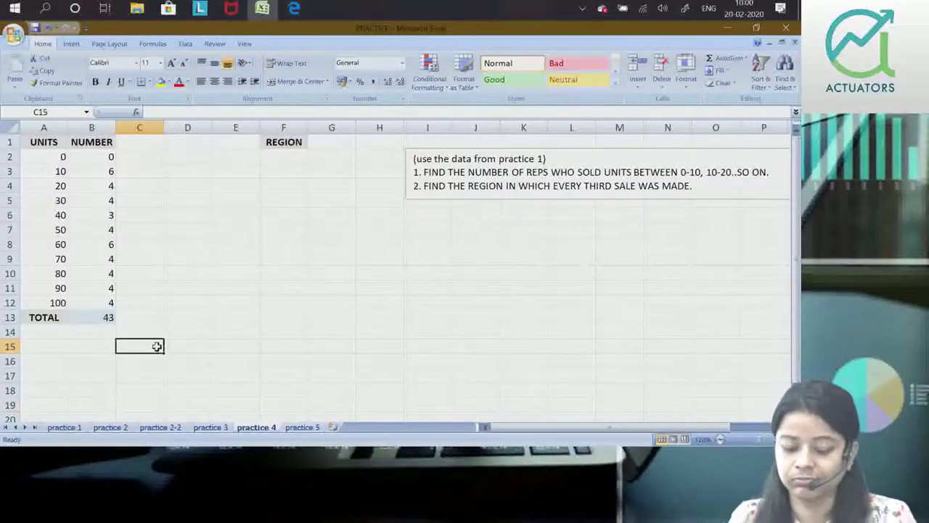
text(=43/3)
key(Return)
click(157, 346)
key(Delete)
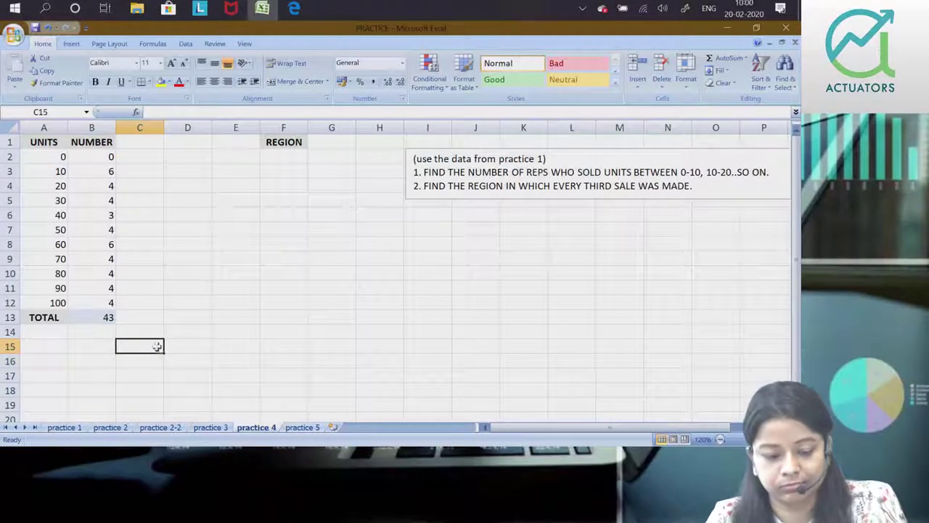
Calculate 14*3 in C15 to get 42, clear it, and move to the practice 1 sheet
text(14)
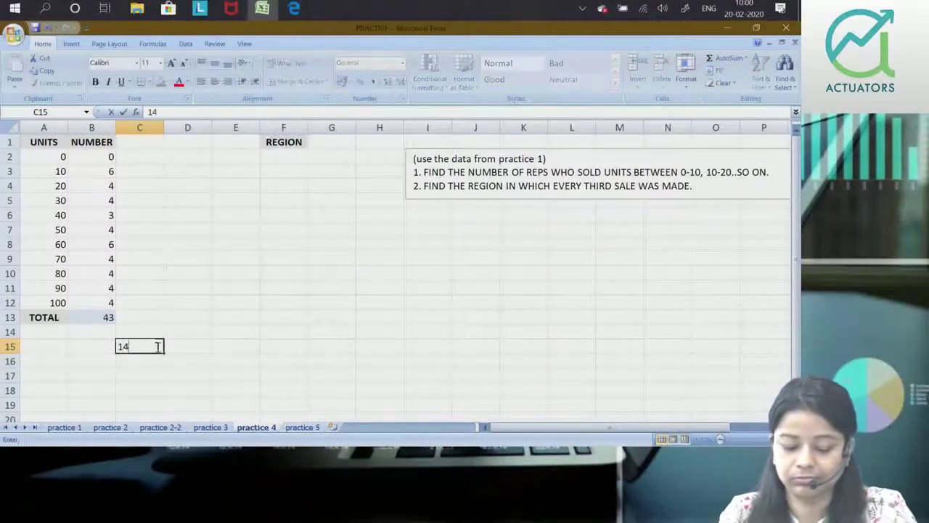
text(*3)
key(Return)
click(156, 346)
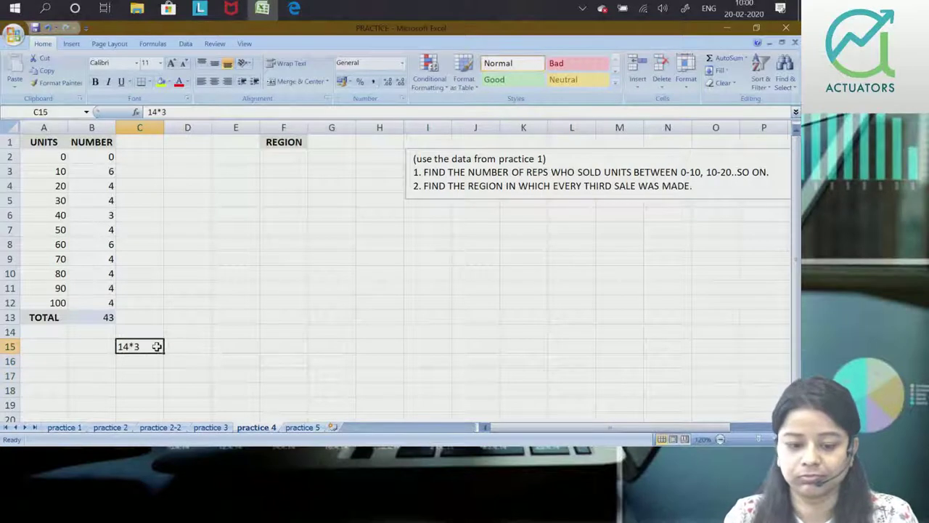
click(149, 112)
text(=)
key(Return)
key(Up)
key(Delete)
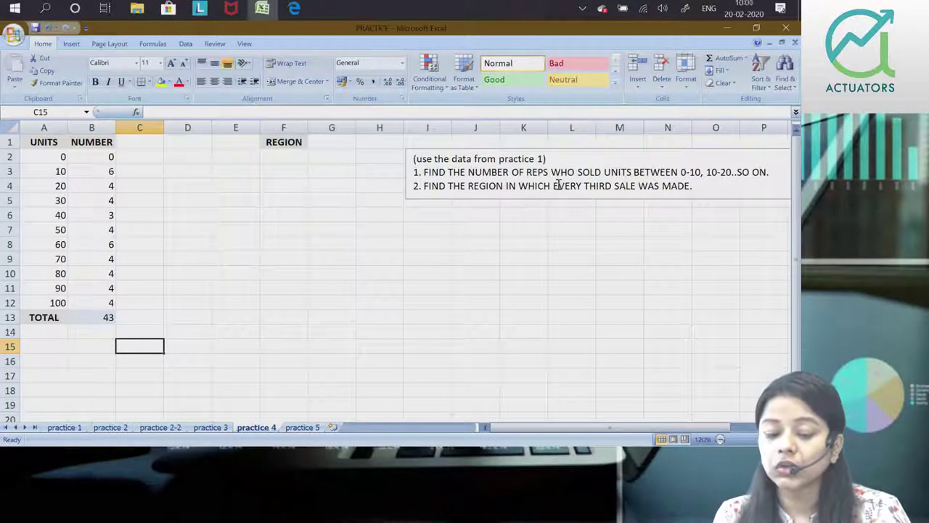
click(70, 428)
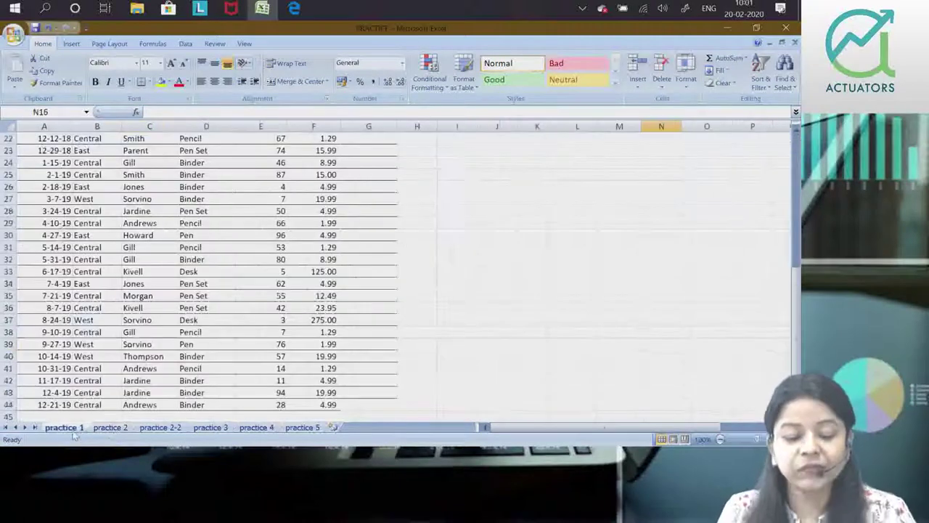
Scroll up to practice 1's header row and instructions, then return to practice 4
scroll(797, 335, up, 5)
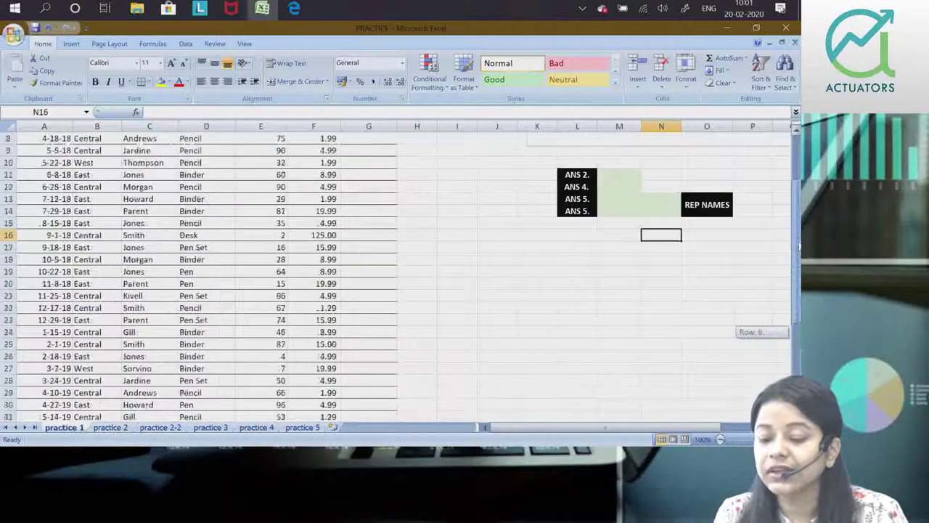
scroll(797, 335, up, 2)
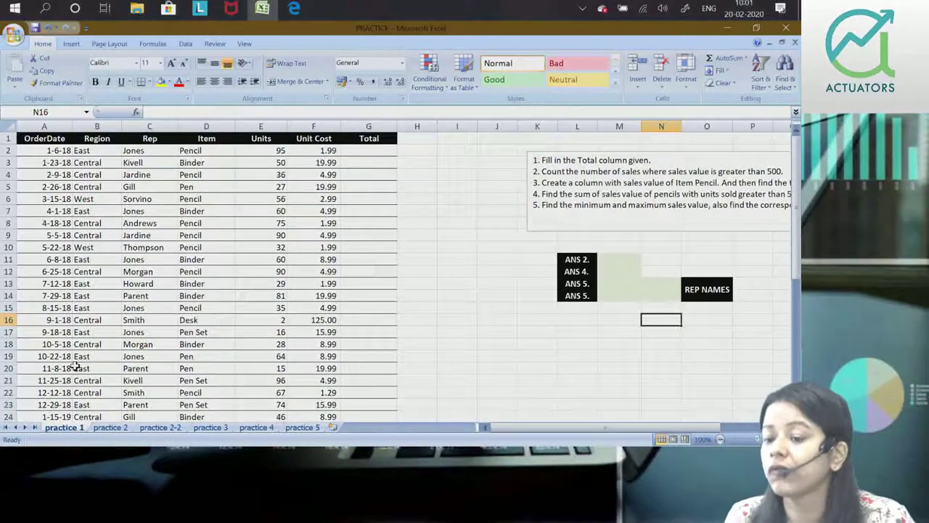
click(249, 428)
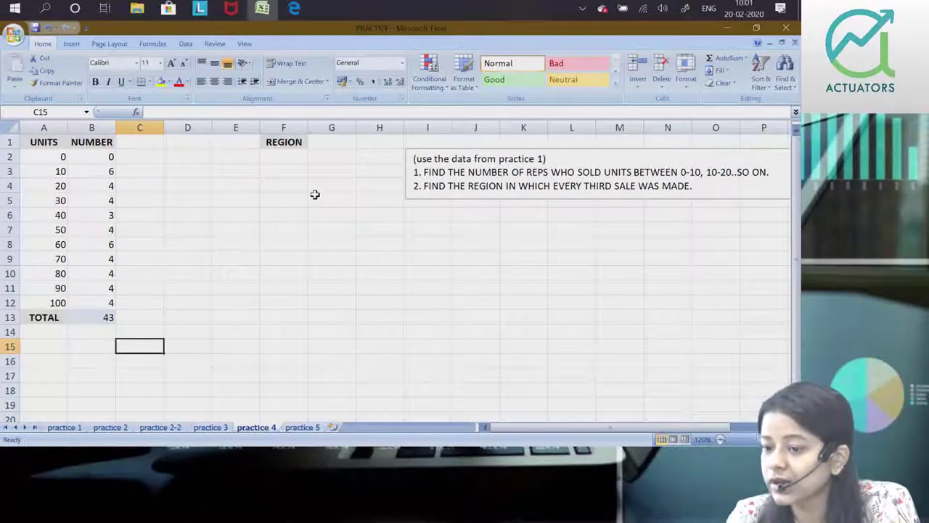
click(291, 199)
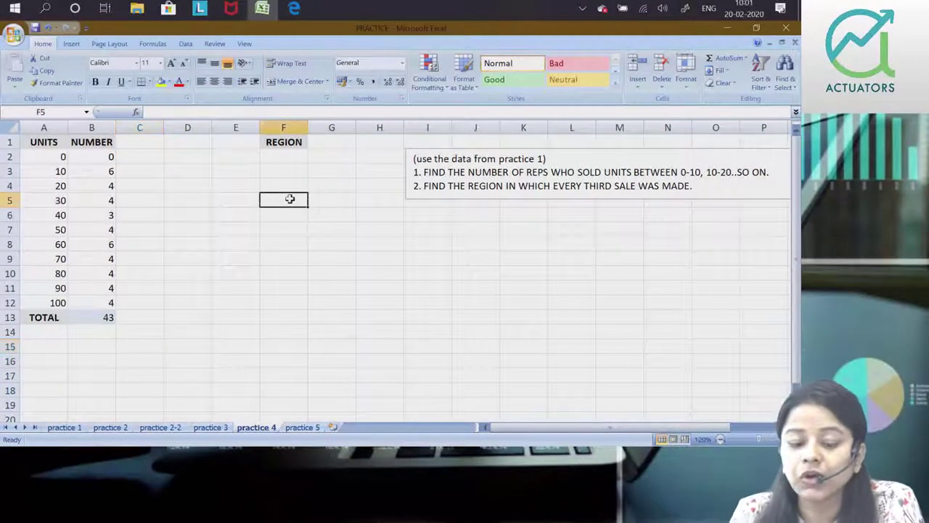
text(=43/3)
key(Return)
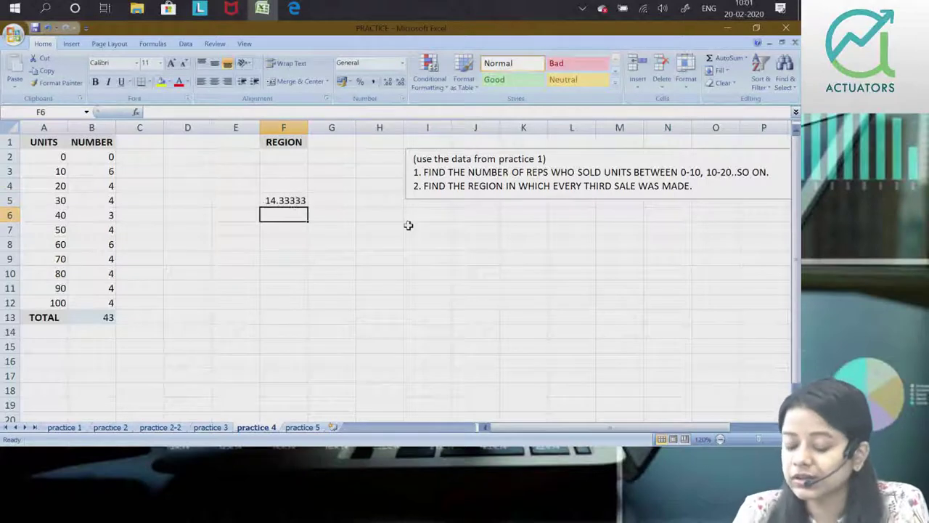
key(Up)
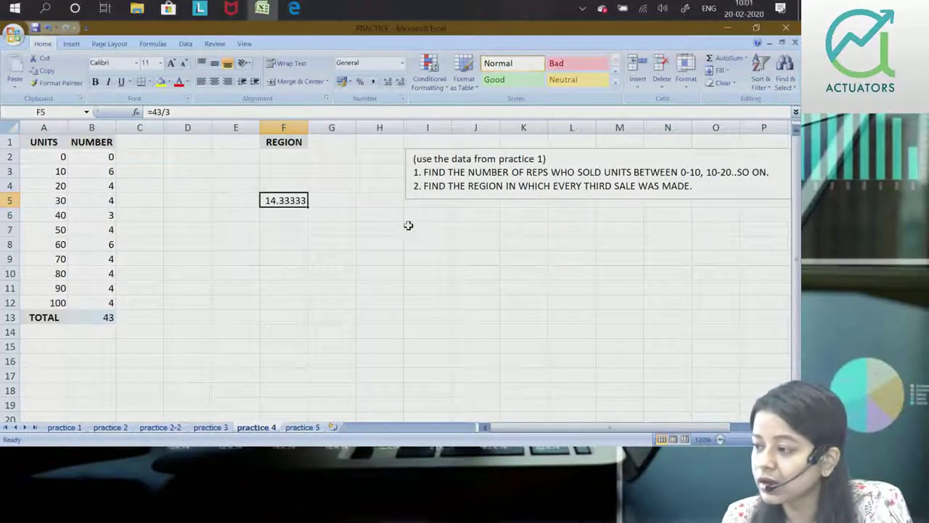
key(BackSpace)
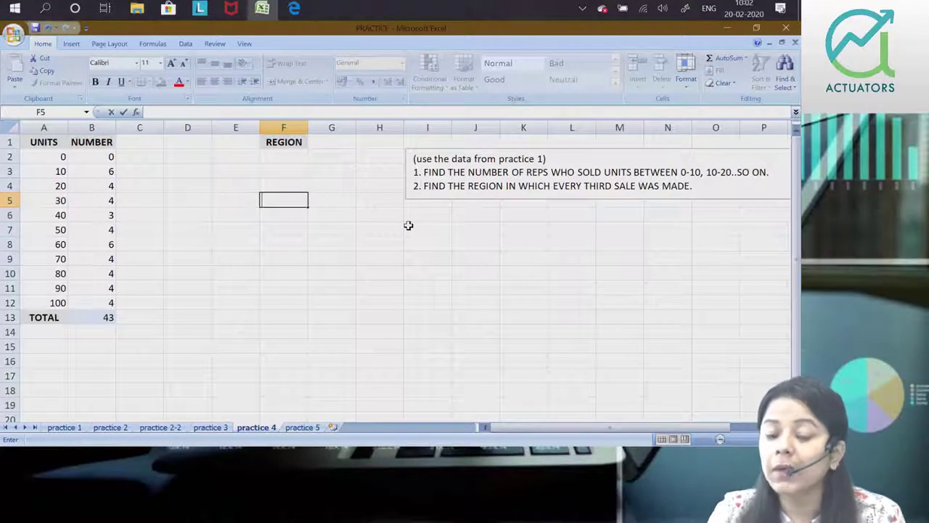
key(Escape)
key(Up)
key(Up)
key(Up)
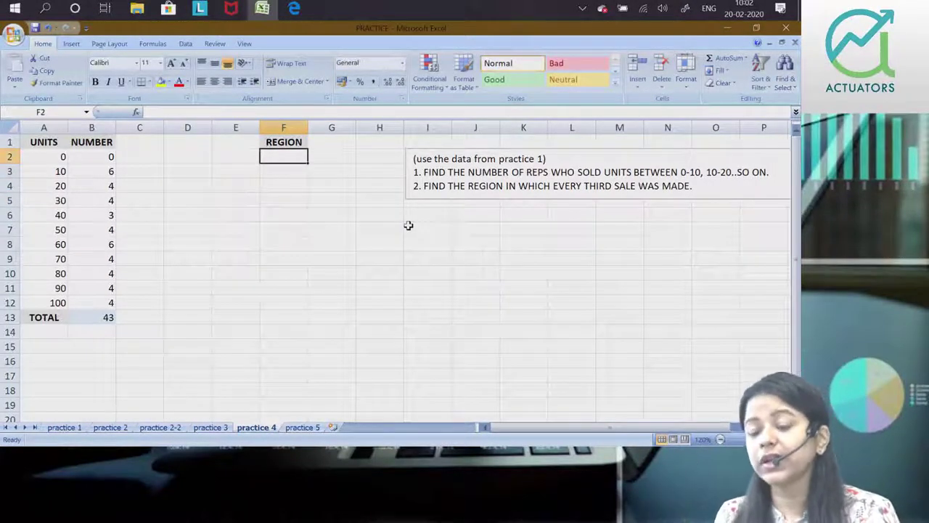
text(=OFFE)
key(BackSpace)
text(SET)
key(BackSpace)
key(BackSpace)
key(BackSpace)
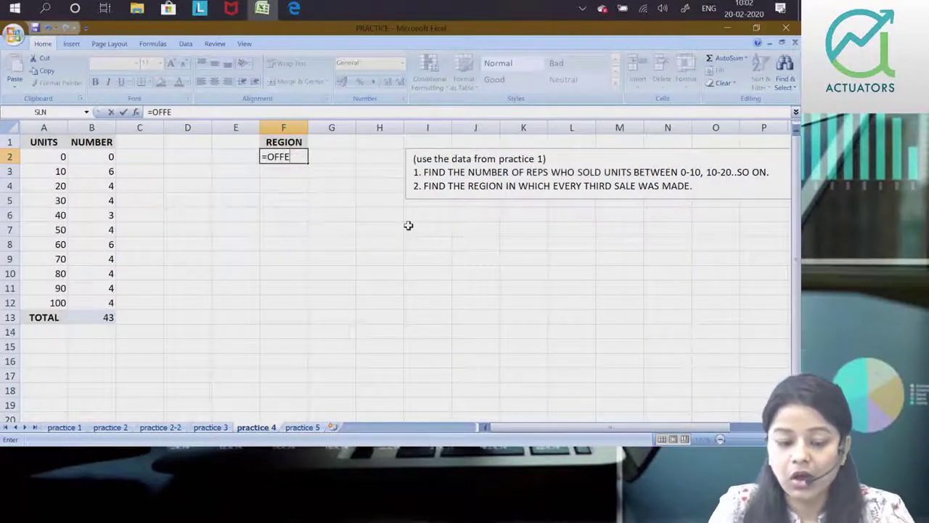
text(SET()
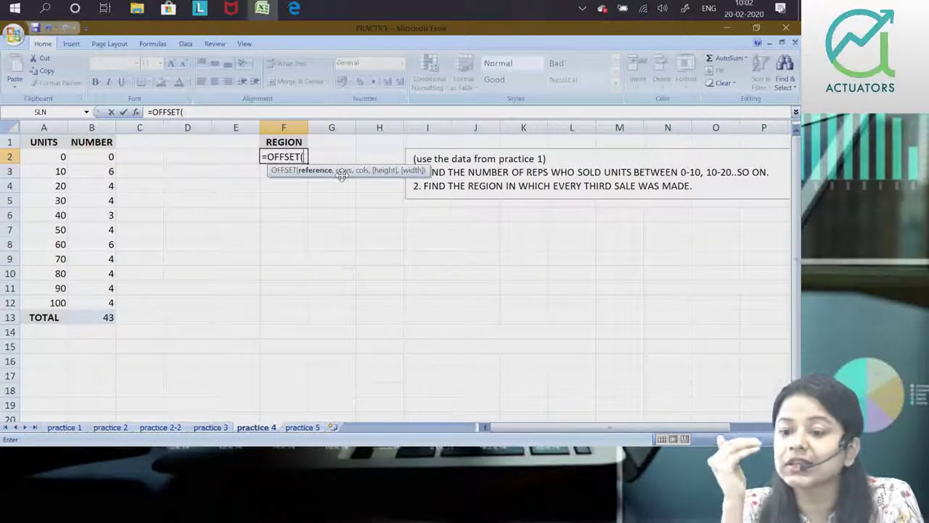
key(BackSpace)
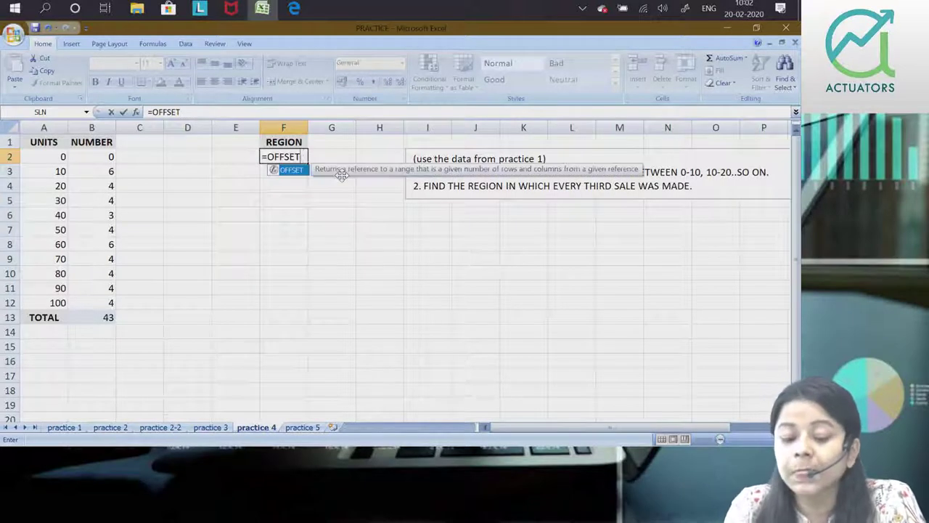
key(Escape)
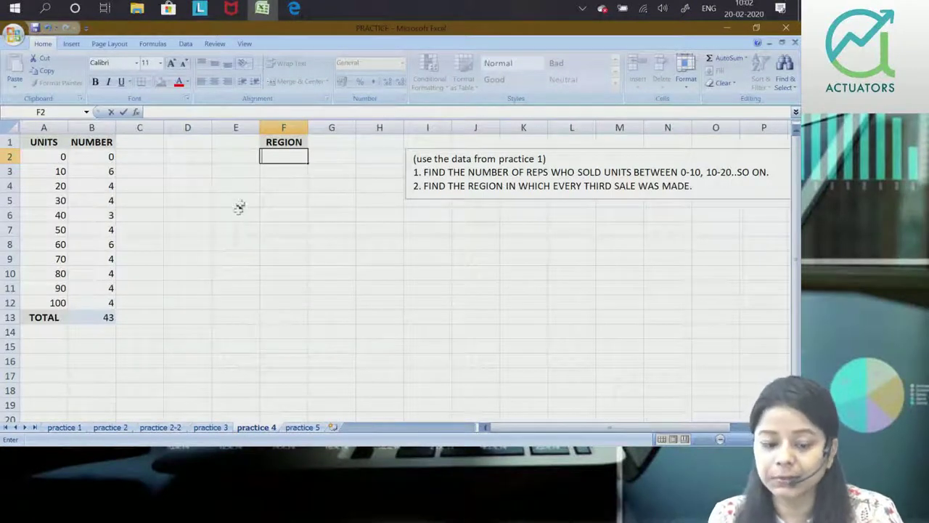
Fill E2:E15 with the series 3, 6, 9 … 42 from the starting values 3 and 6
click(246, 154)
text(3)
key(Return)
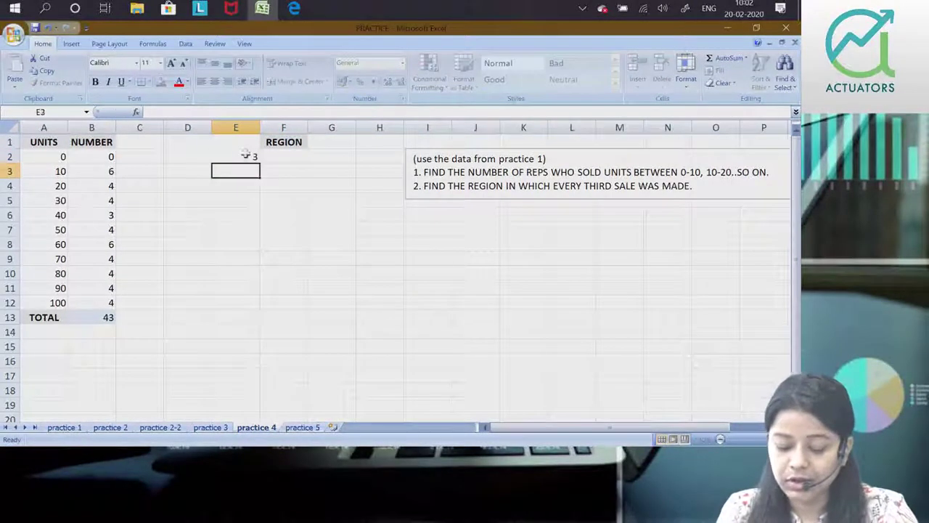
text(6)
key(Return)
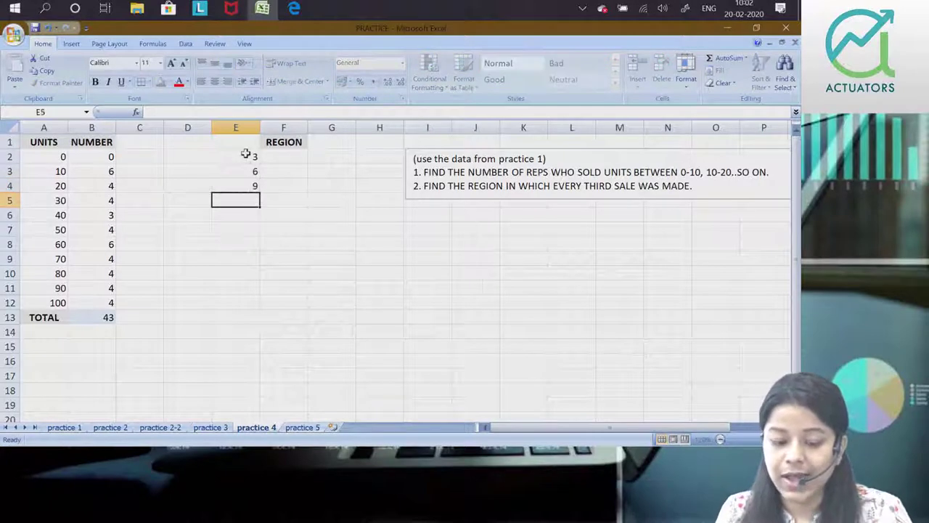
drag(245, 156, 245, 171)
drag(259, 179, 262, 190)
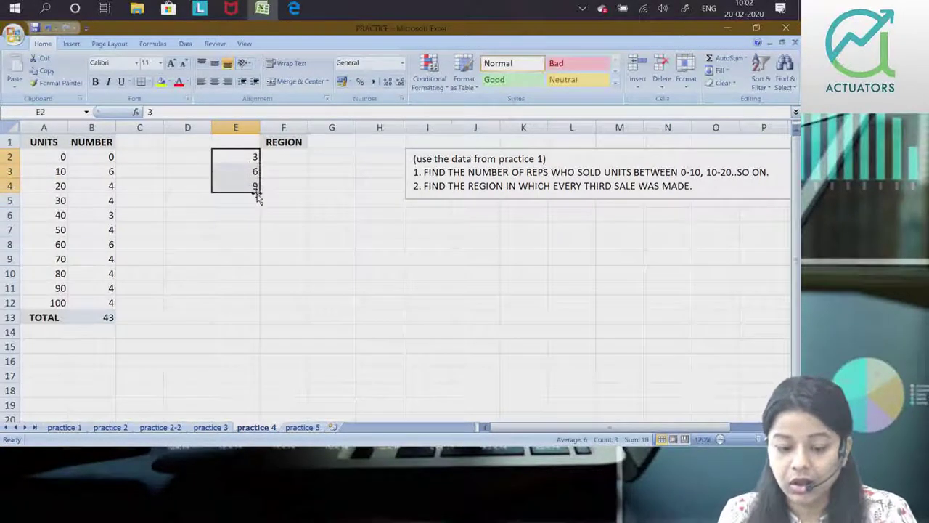
drag(260, 192, 257, 356)
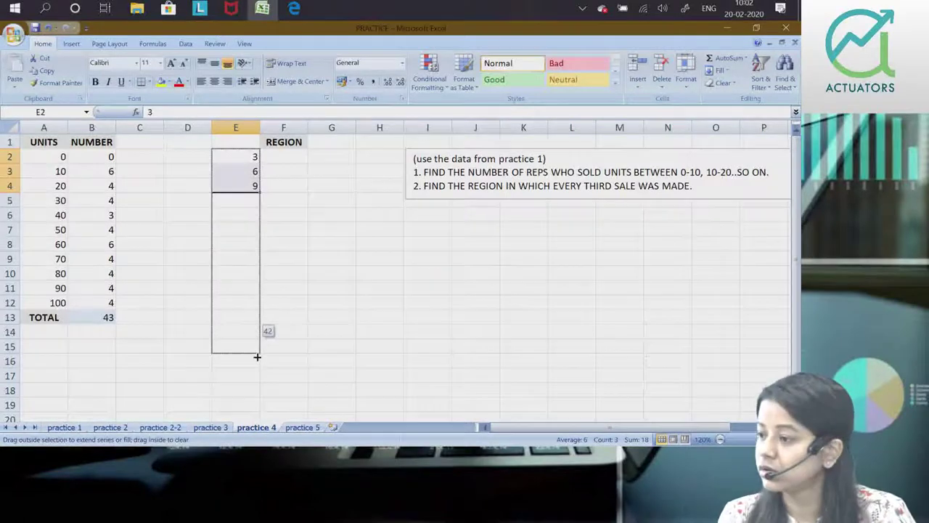
drag(257, 357, 256, 356)
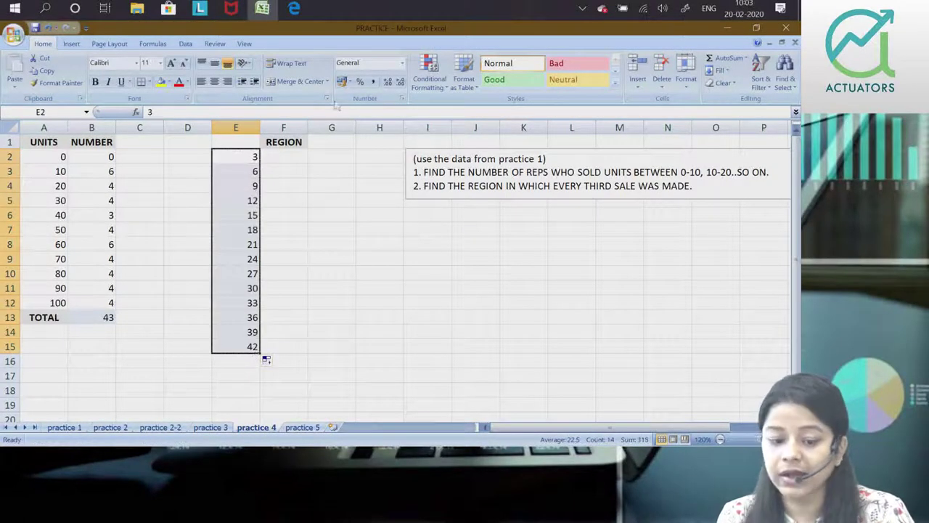
click(288, 155)
Begin an OFFSET formula in F2, discarding a mistaken H9 reference picked on practice 1
text(=)
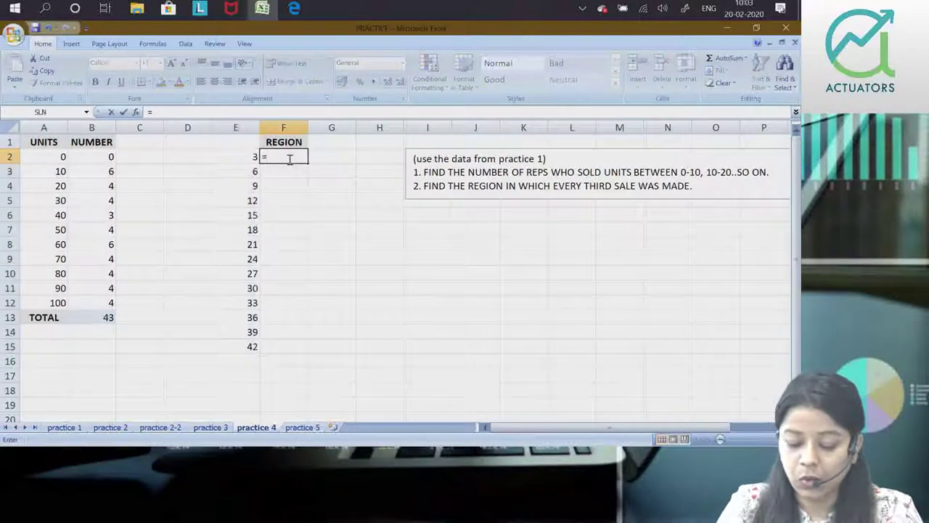
text(OFFSET)
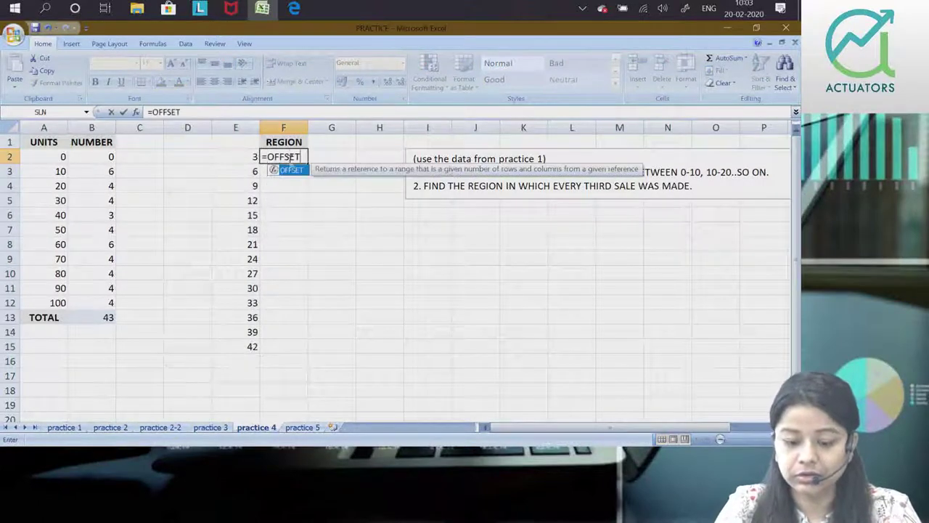
text(()
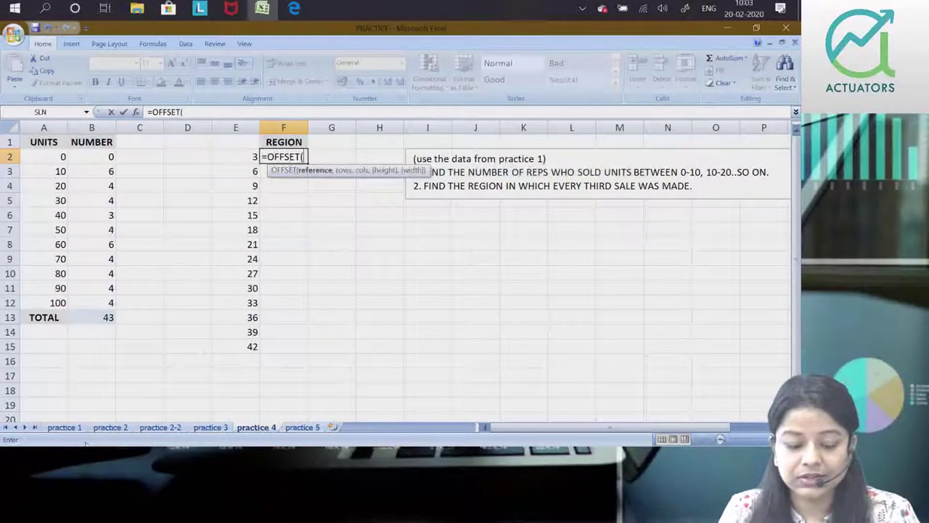
click(64, 428)
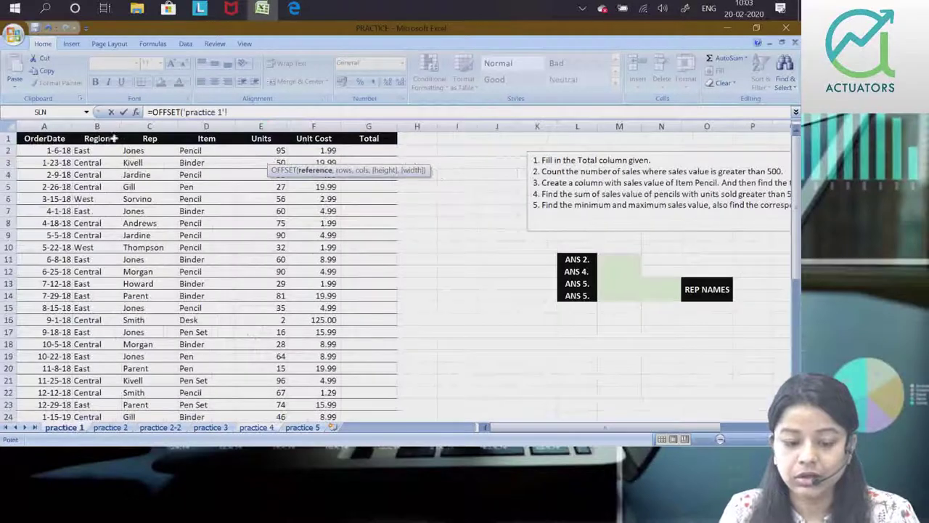
click(403, 236)
drag(403, 236, 396, 240)
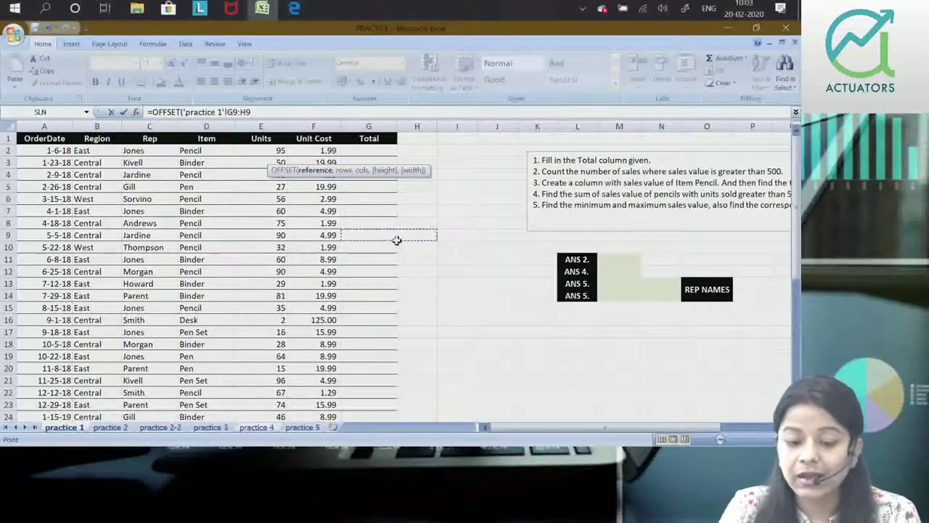
key(BackSpace)
key(BackSpace)
key(BackSpace)
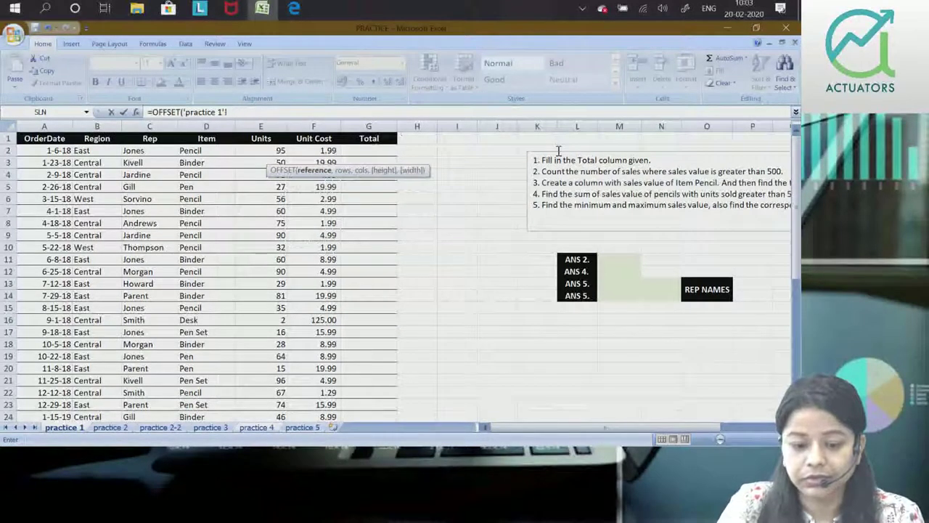
key(BackSpace)
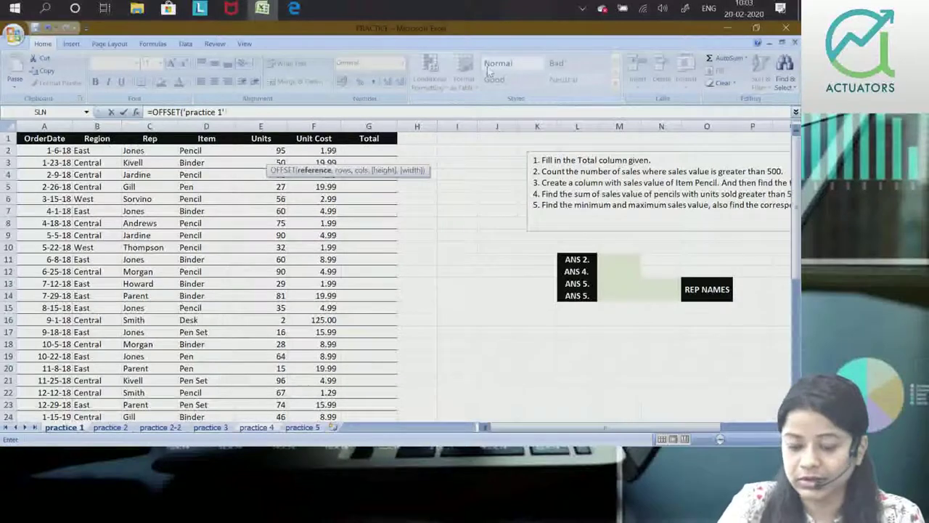
key(BackSpace)
key(BackSpace)
key(BackSpace)
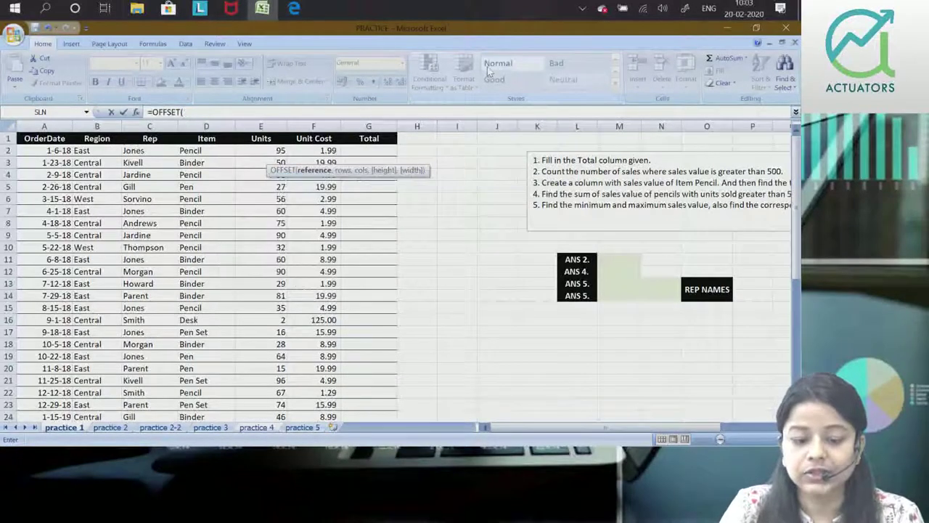
Reference absolute practice 1 $B$1 with E2 as row offset, returning Central
click(97, 138)
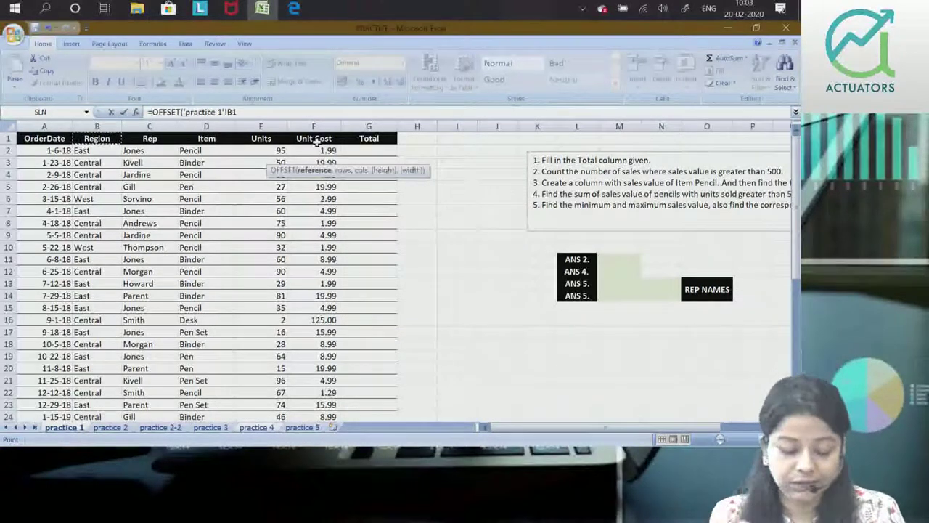
key(F4)
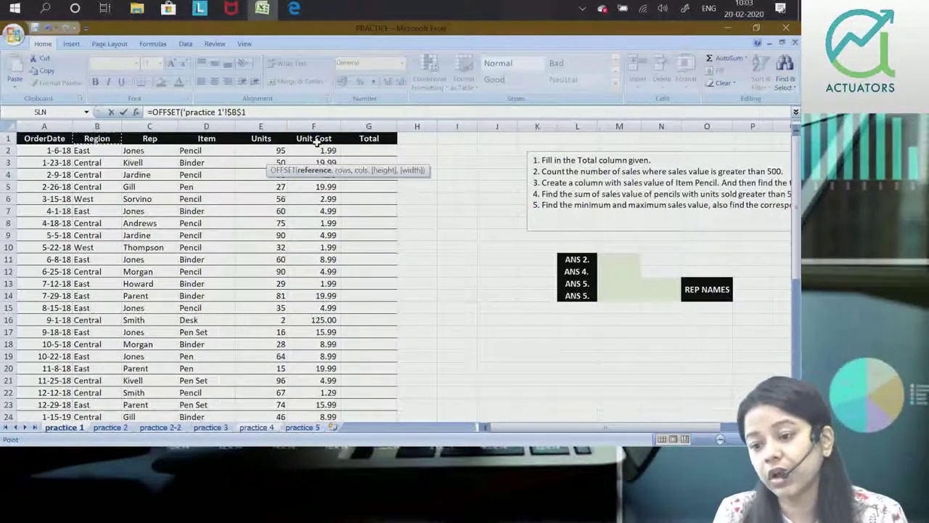
text(,)
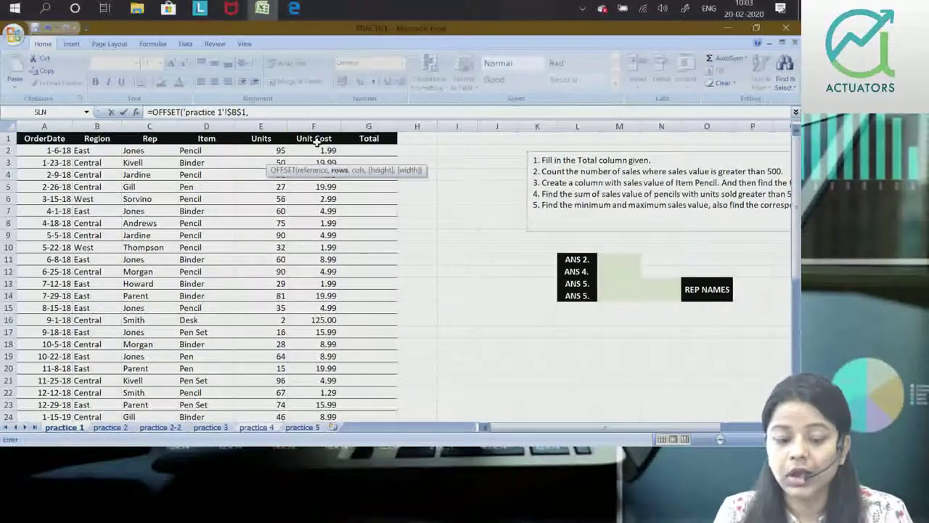
click(254, 429)
click(240, 155)
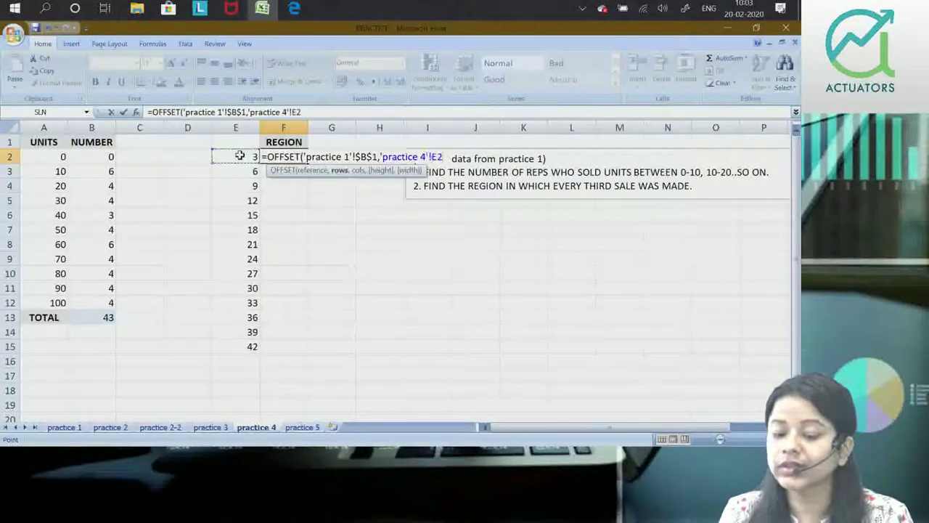
text(,0)
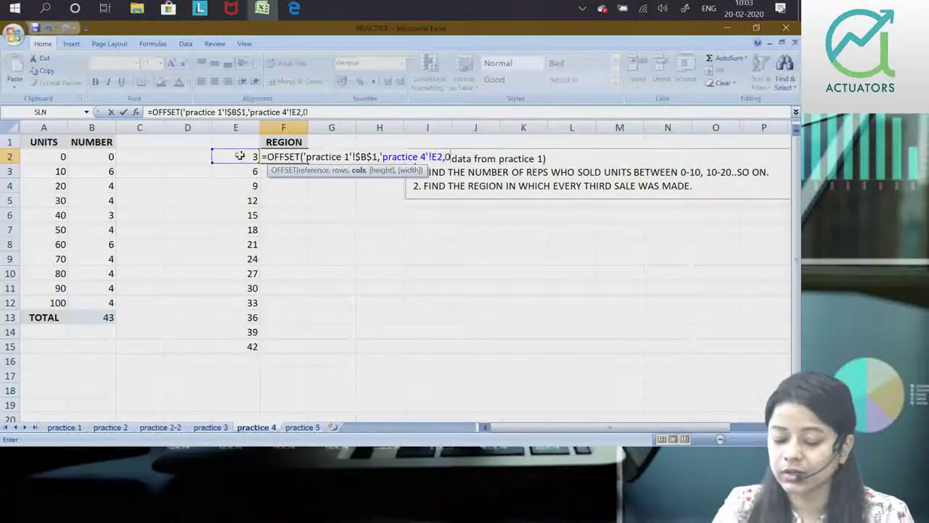
key(Return)
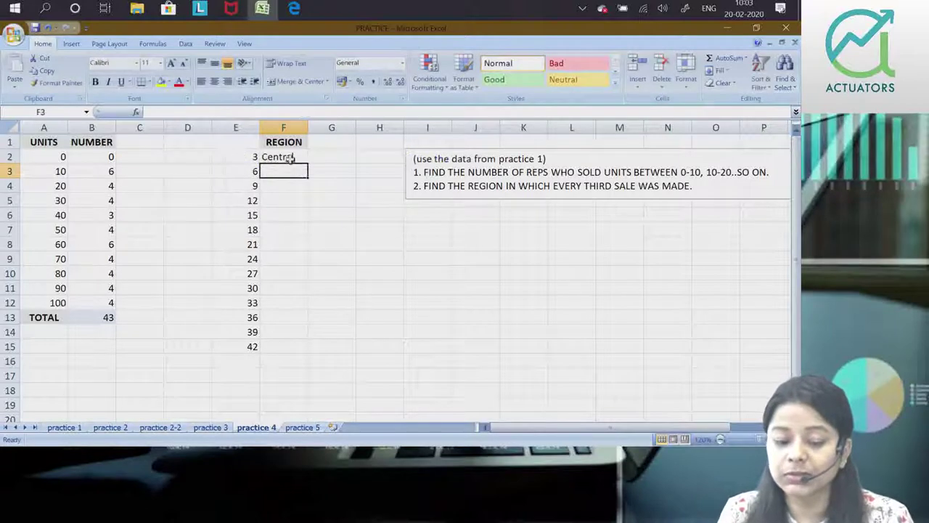
Copy F2's OFFSET formula down to F15 and review the copied formulas
click(289, 159)
double_click(307, 164)
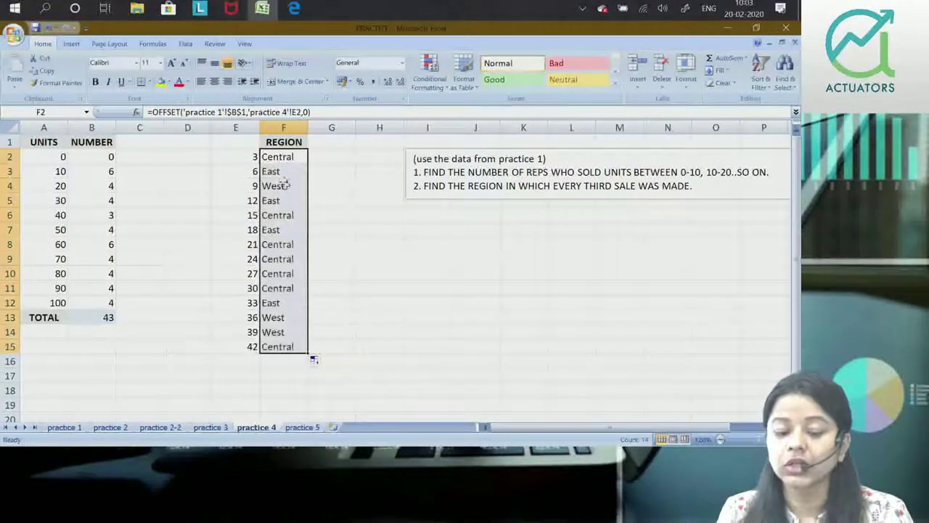
click(276, 166)
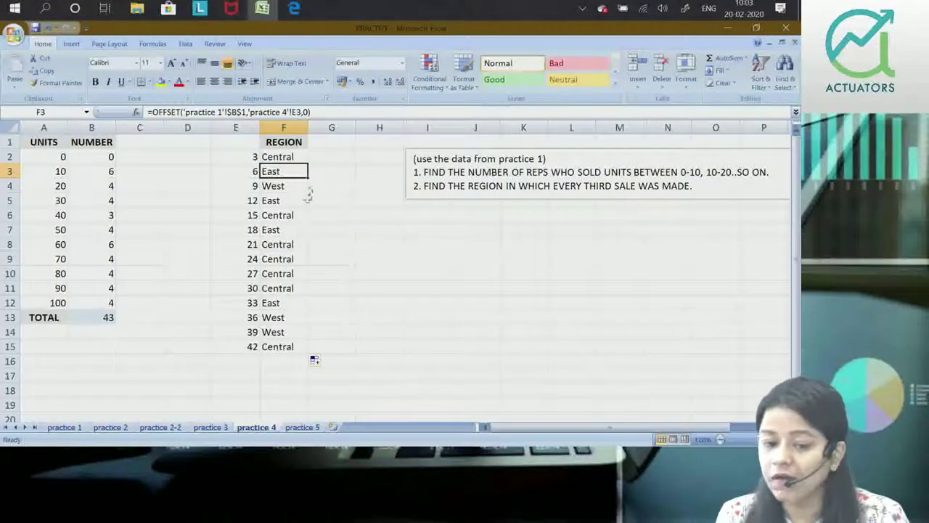
double_click(291, 157)
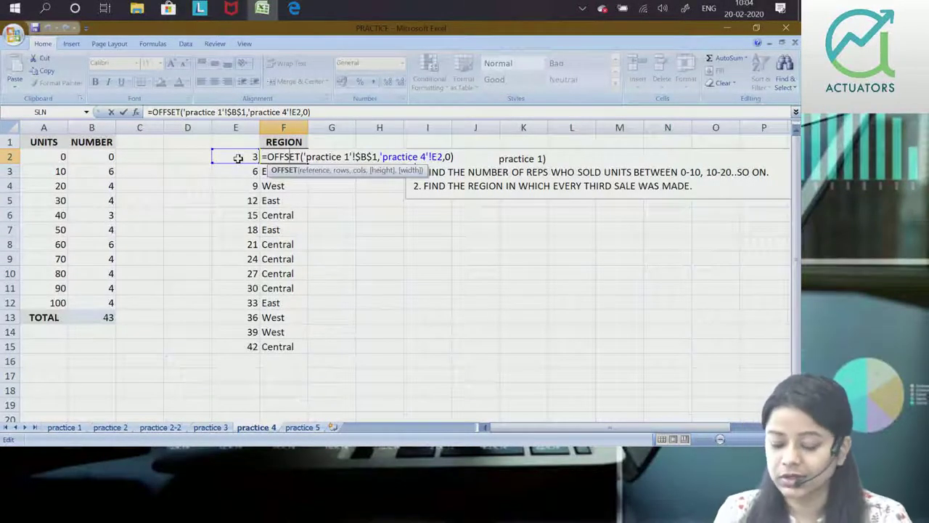
key(Return)
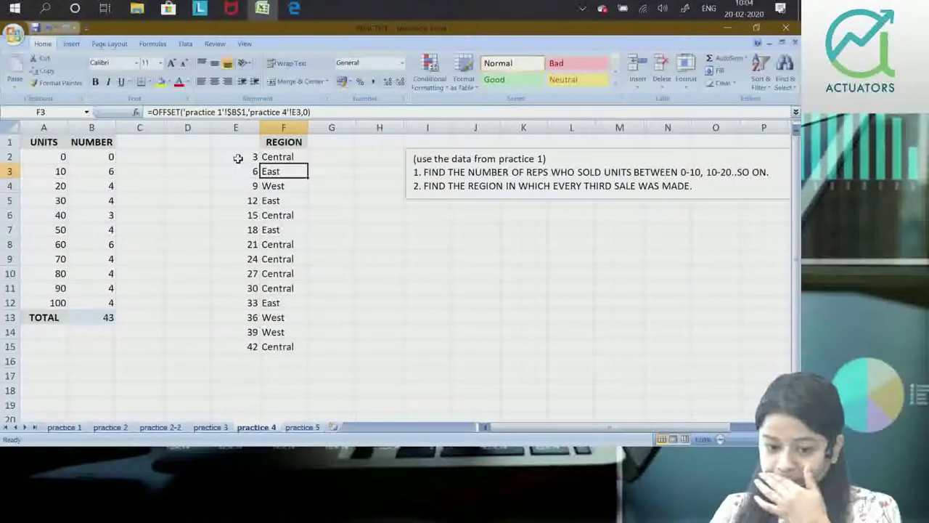
click(288, 157)
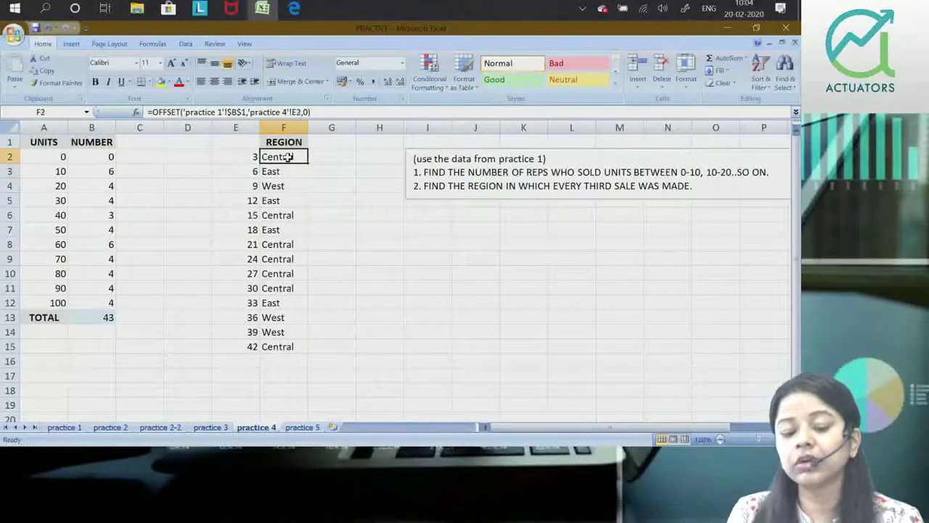
double_click(289, 157)
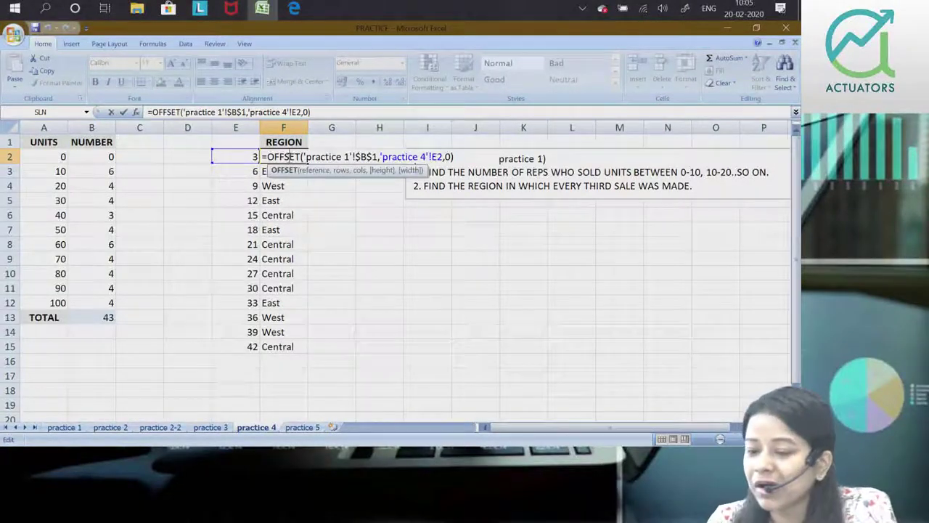
key(Return)
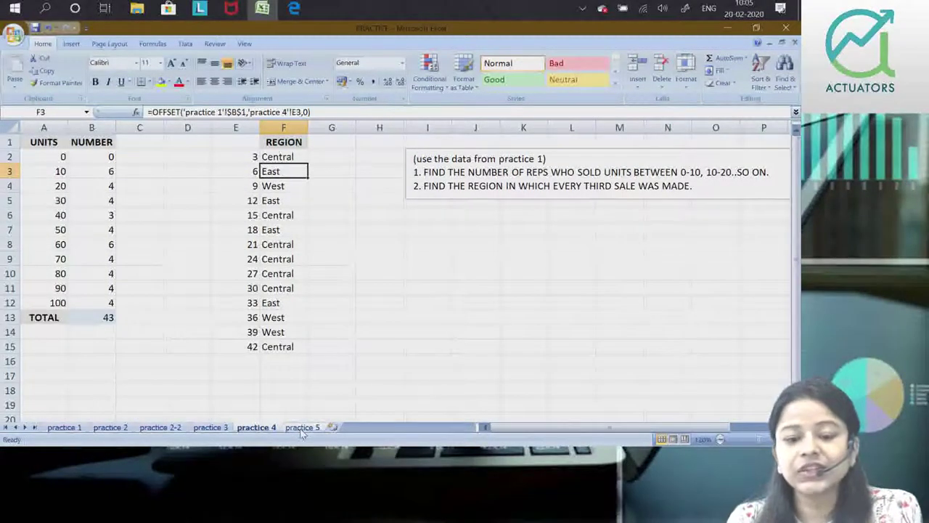
click(302, 429)
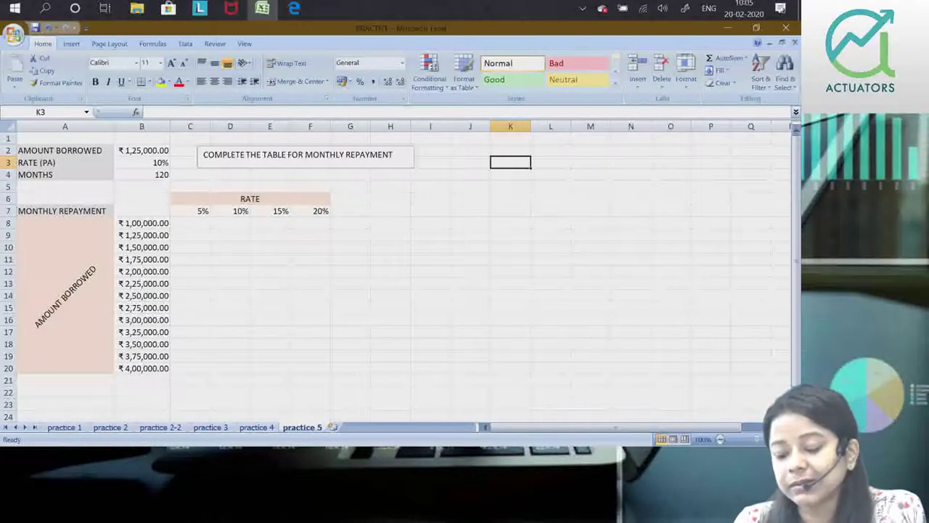
Zoom to 110%, review amount borrowed B2, rate B3 and months B4, then select B7
click(758, 439)
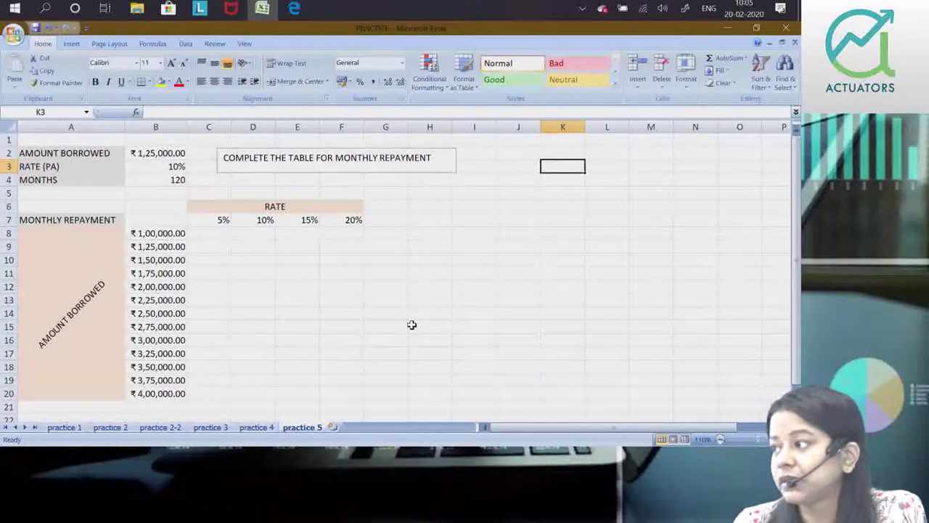
click(142, 151)
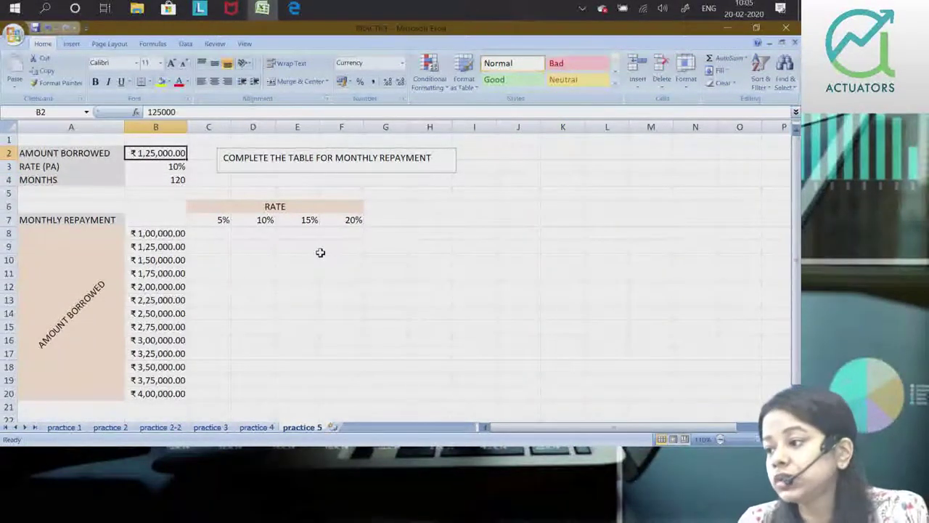
click(172, 165)
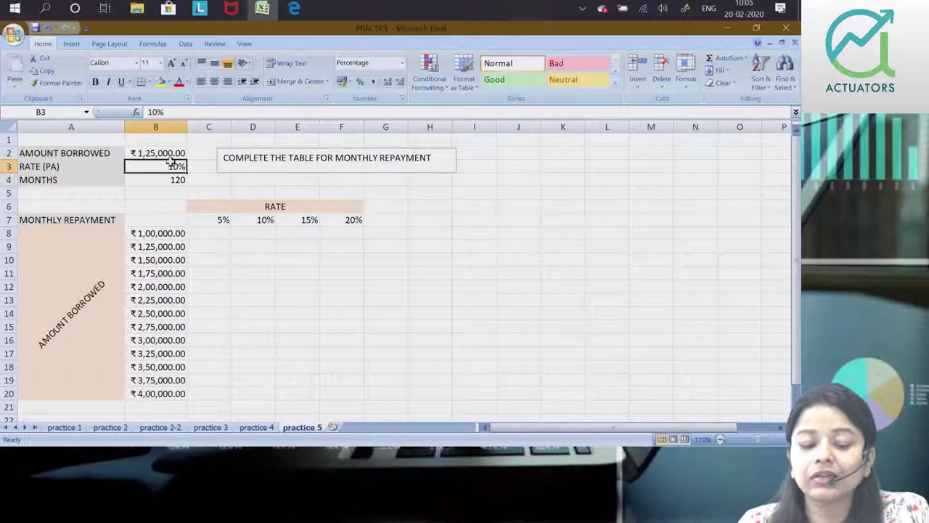
click(172, 179)
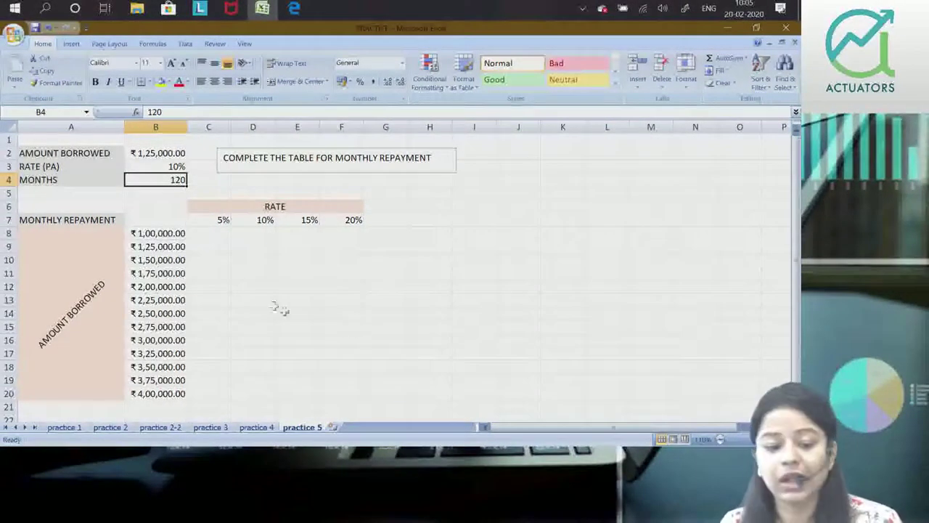
click(161, 222)
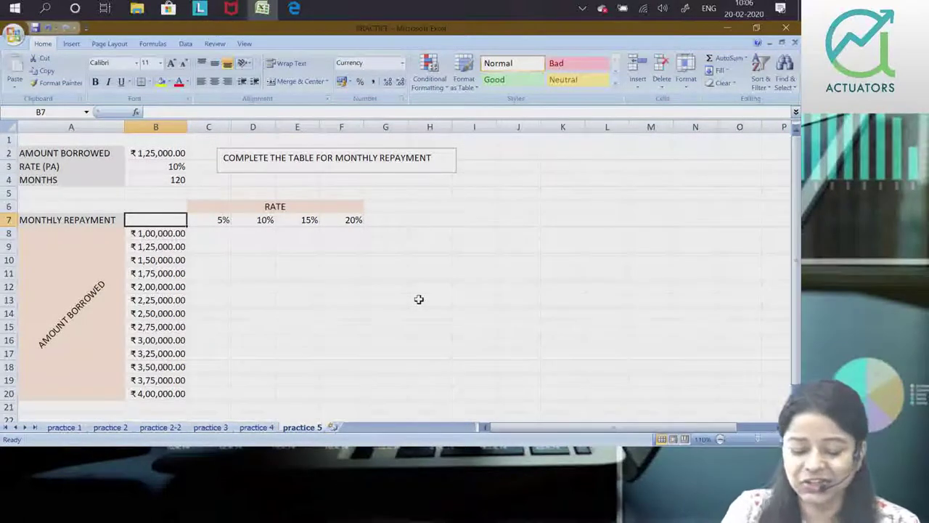
Enter =PMT(B3/12,B4,B2) in B7 for a monthly repayment of ₹ -1,651.88
text(=P)
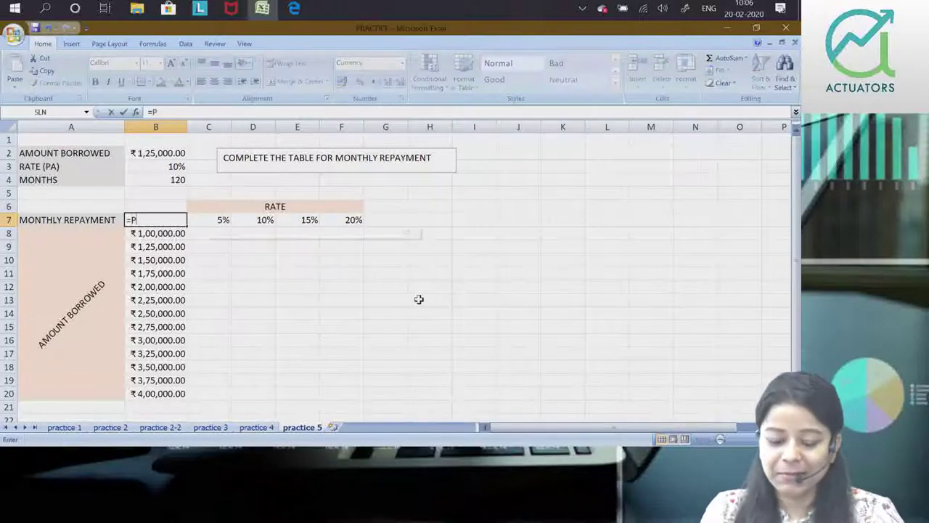
text(MT()
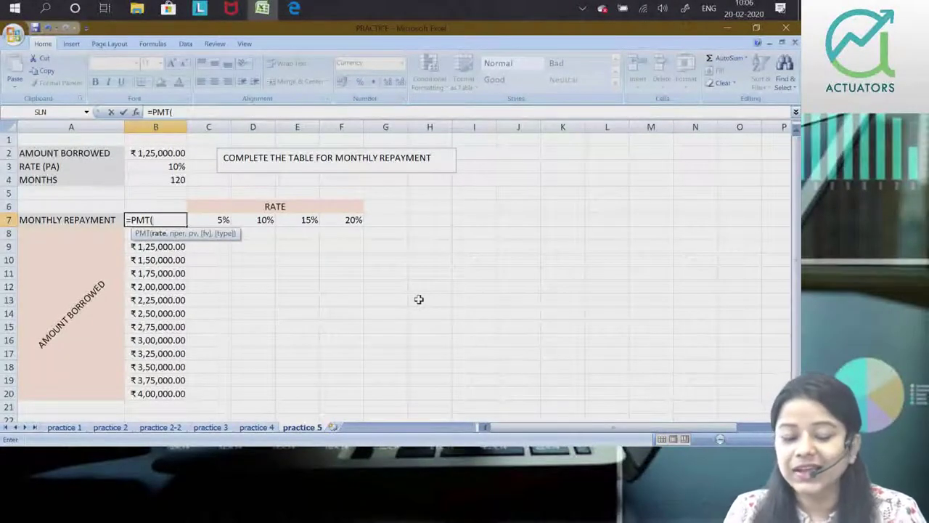
click(169, 165)
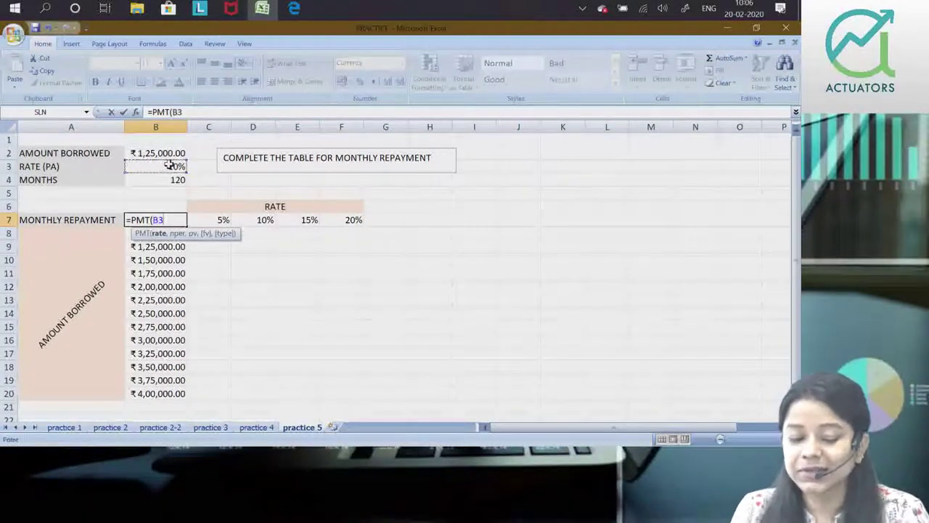
text(/12)
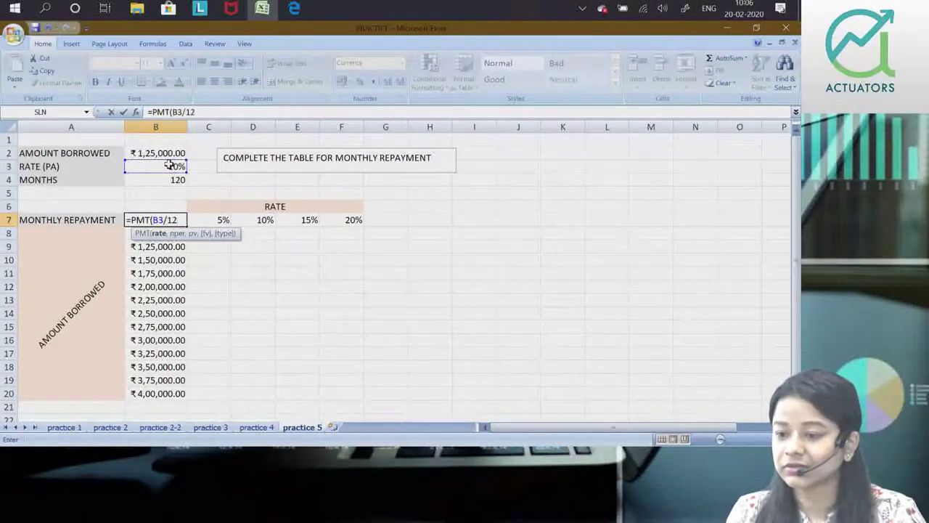
text(,)
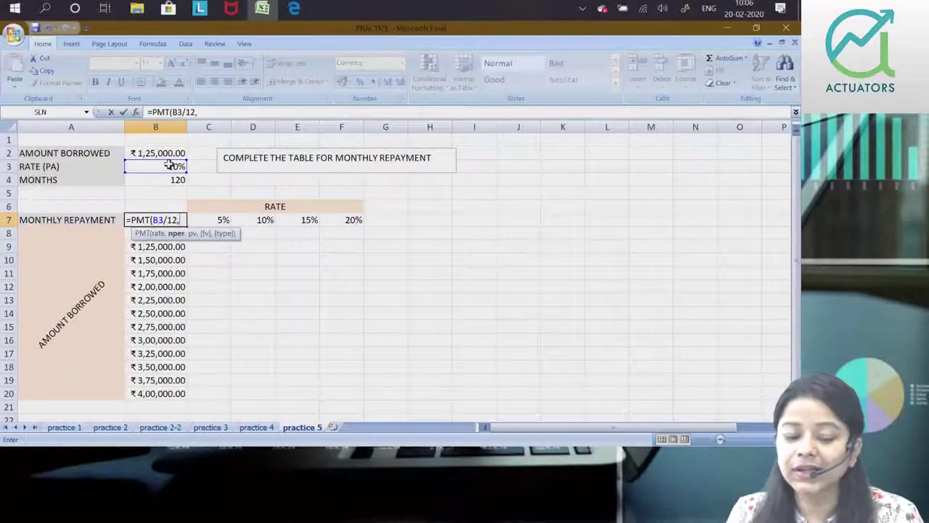
click(156, 179)
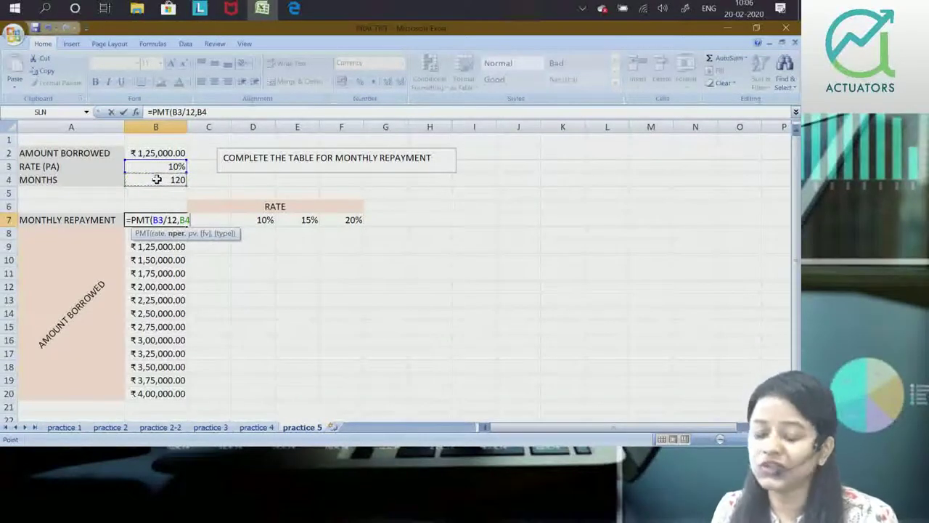
text(,)
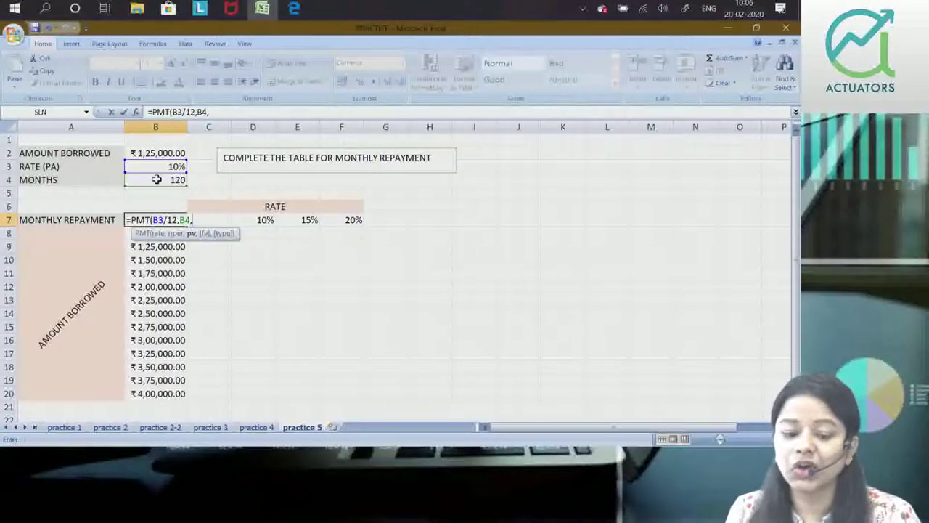
click(149, 154)
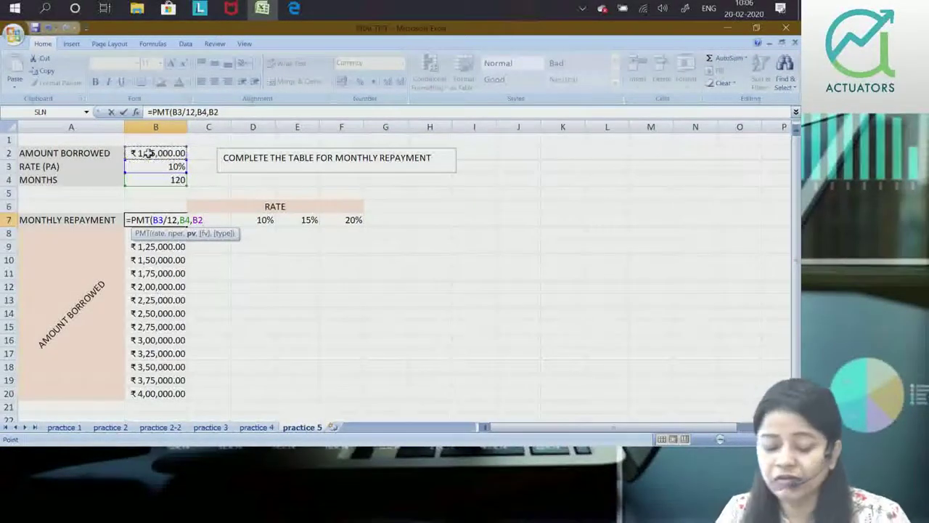
text())
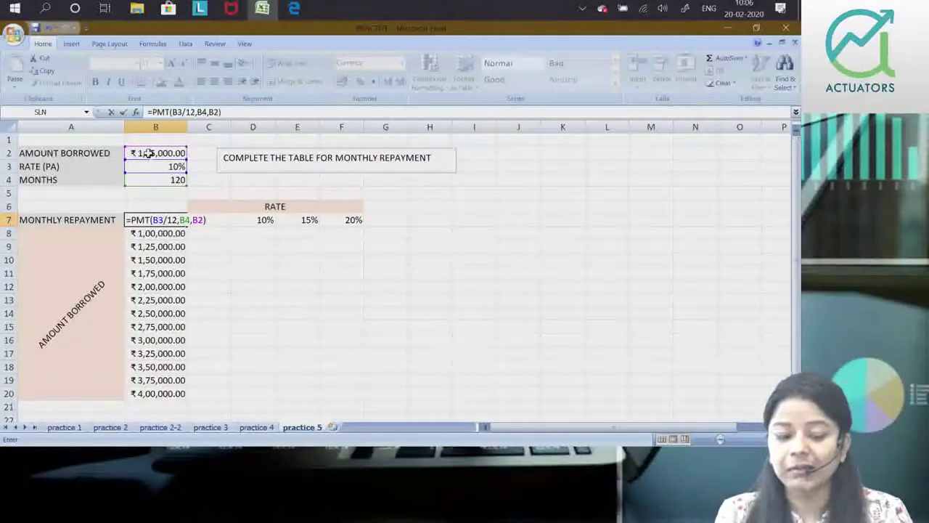
key(Return)
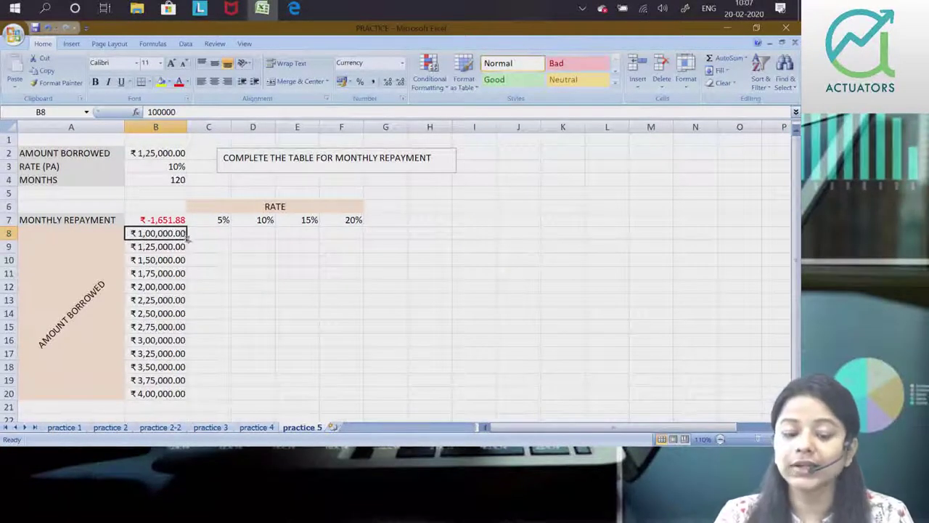
Open the What-If Analysis Data Table dialog for B7:F20 and move it off the grid
drag(159, 220, 338, 391)
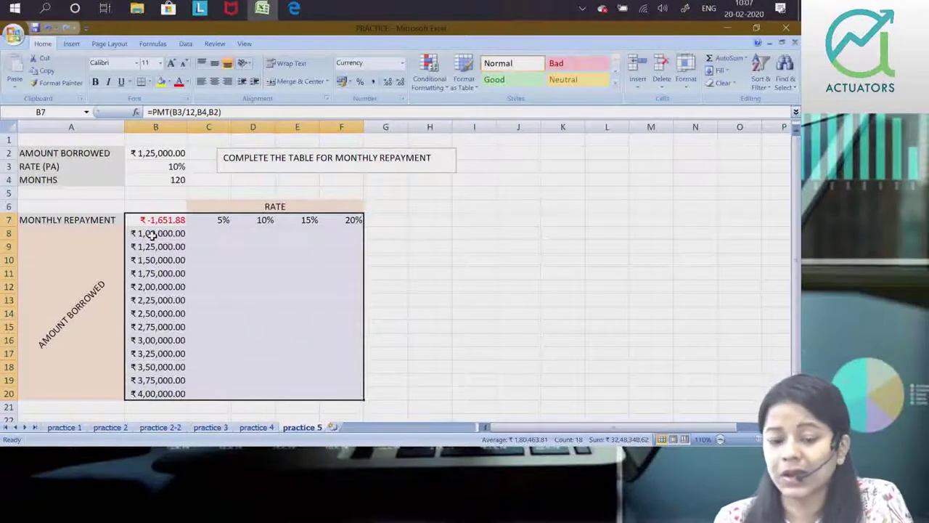
click(190, 45)
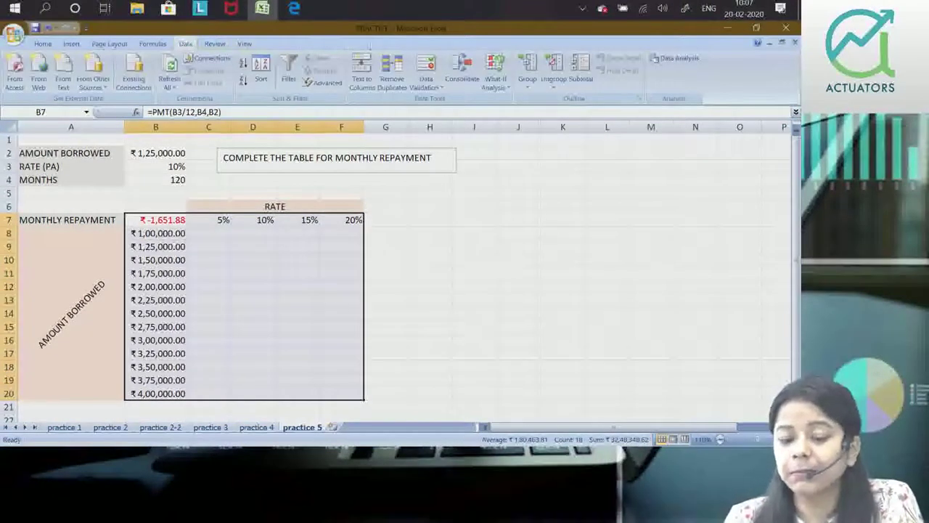
click(495, 71)
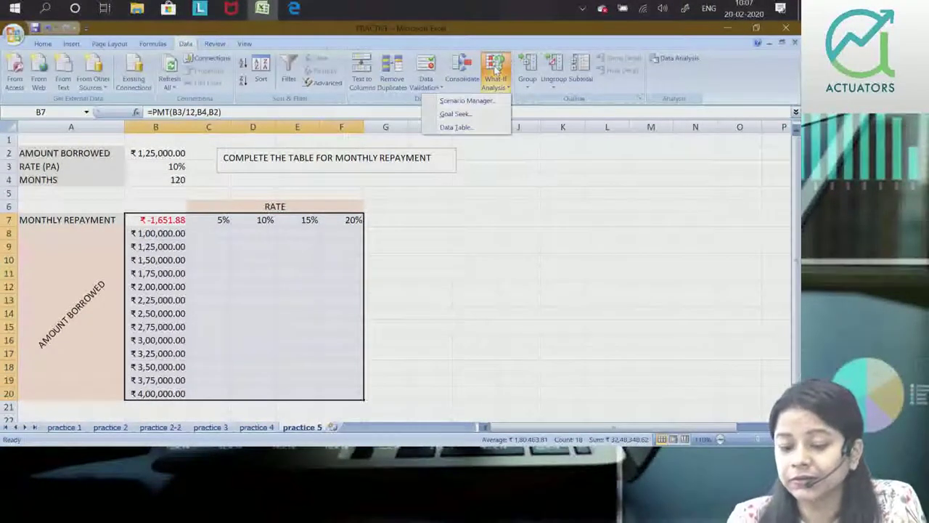
click(465, 128)
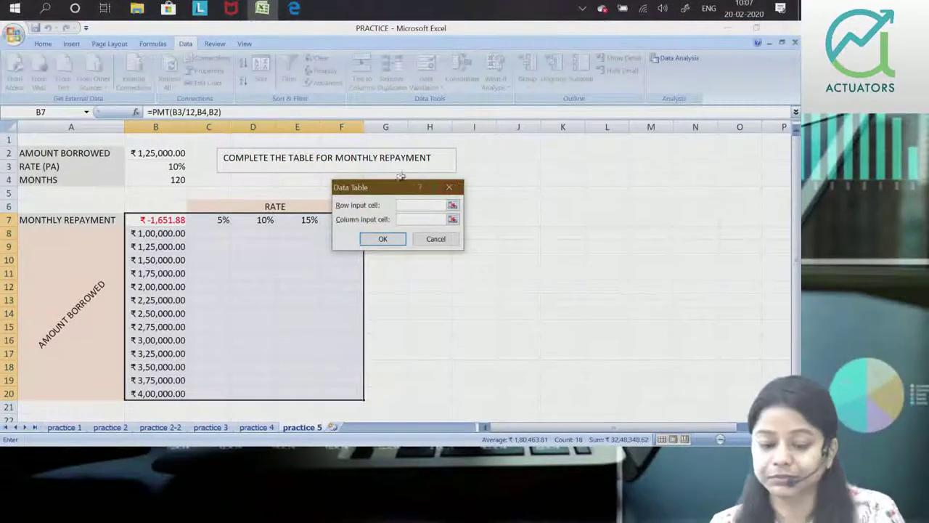
drag(388, 189, 467, 184)
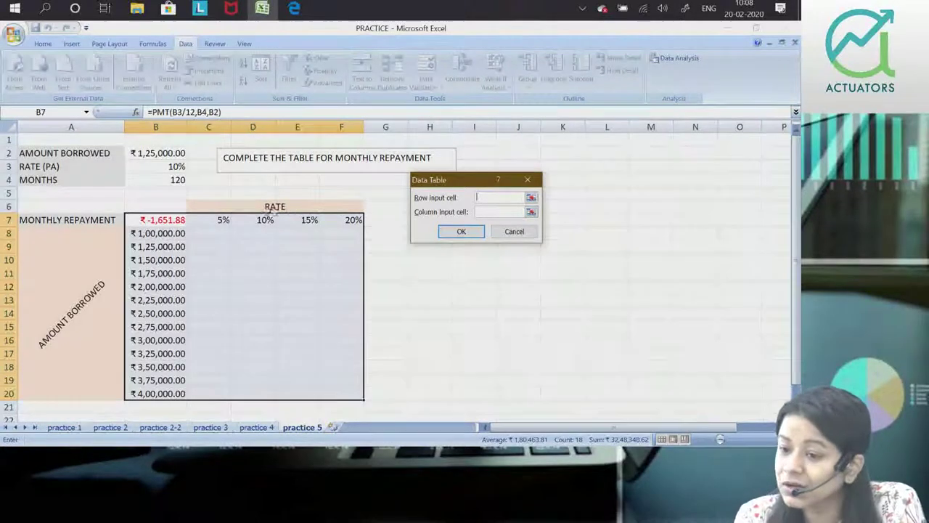
Generate the data table using B3 as the row input cell and B2 as the column input cell
click(157, 166)
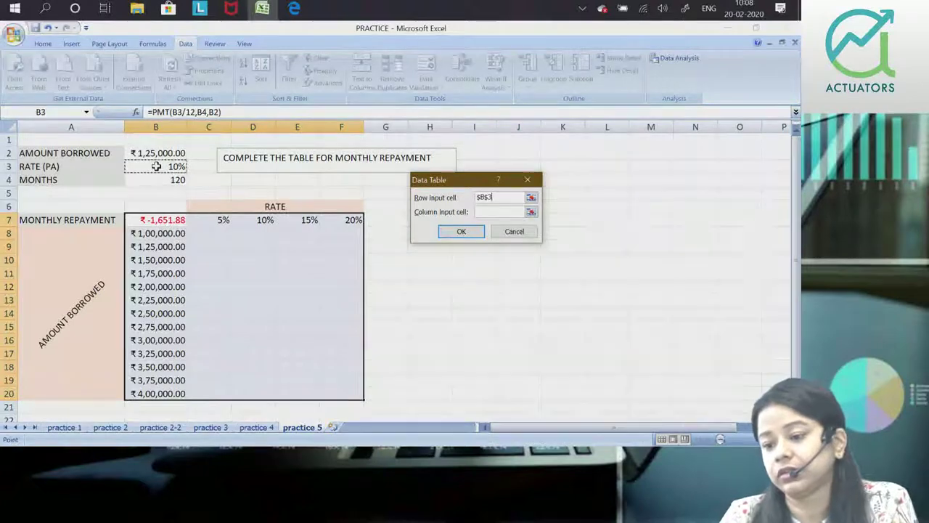
key(Tab)
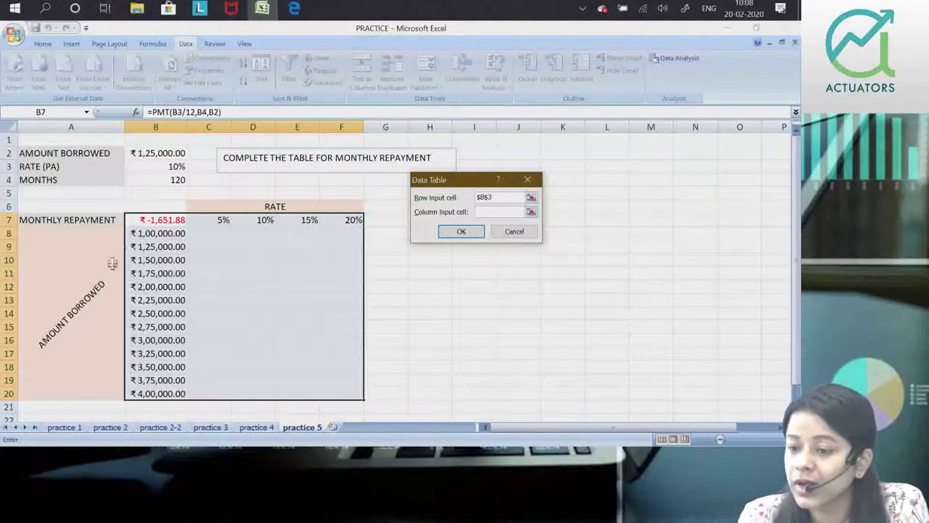
click(158, 153)
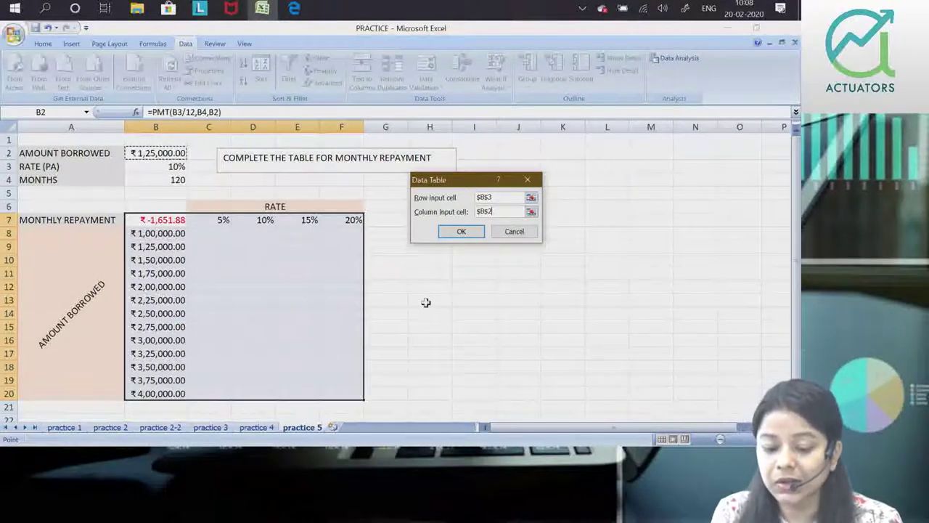
click(461, 231)
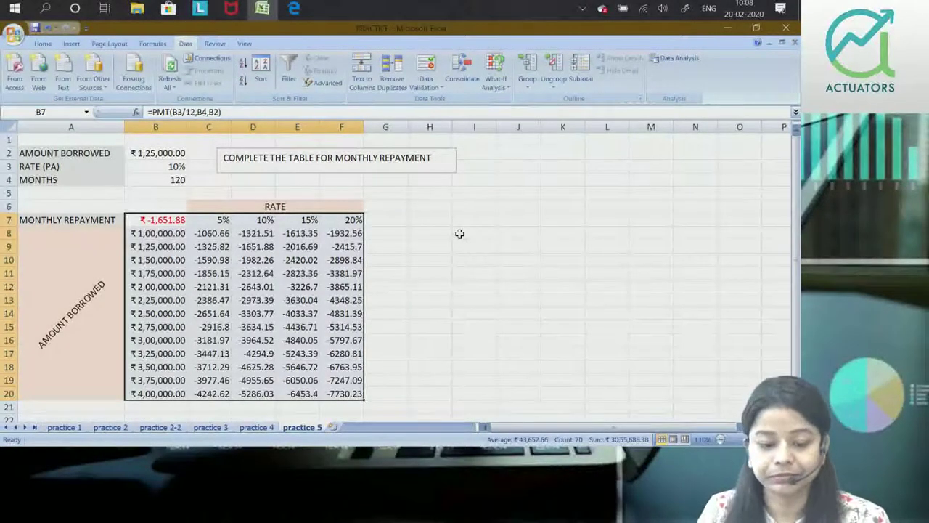
Apply the Currency number format to the repayment values in C8:F20
click(460, 233)
drag(210, 233, 338, 315)
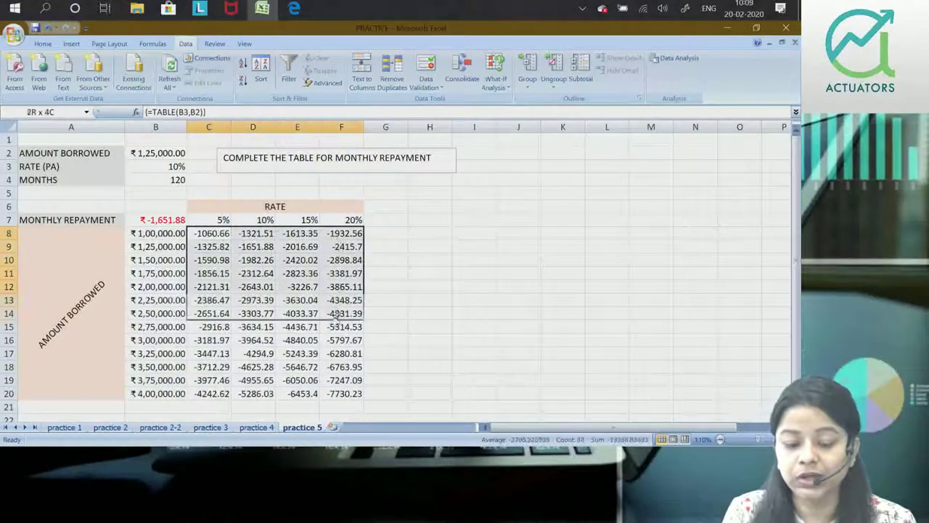
drag(338, 315, 332, 392)
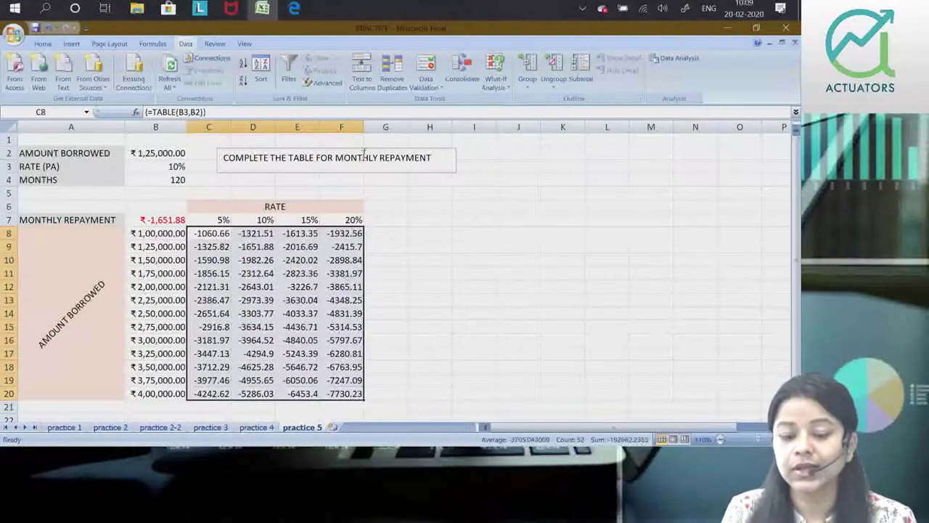
click(45, 44)
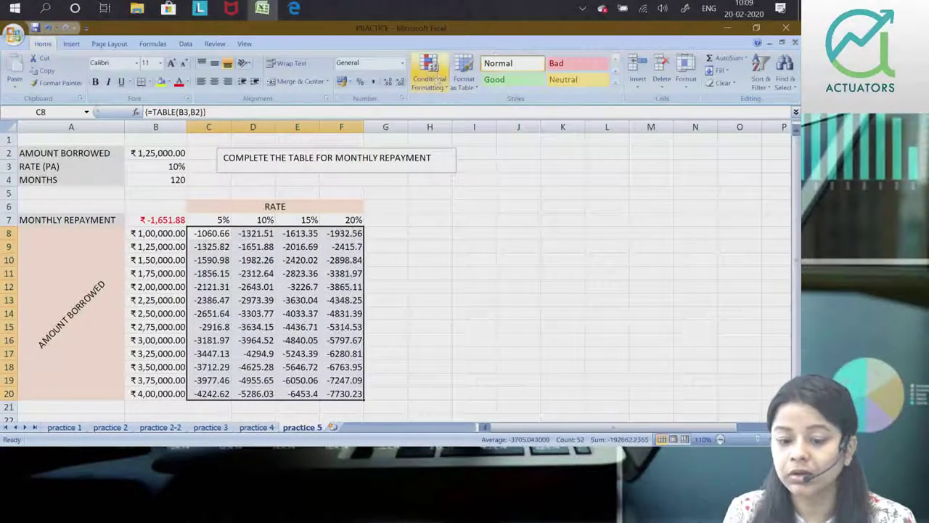
click(402, 66)
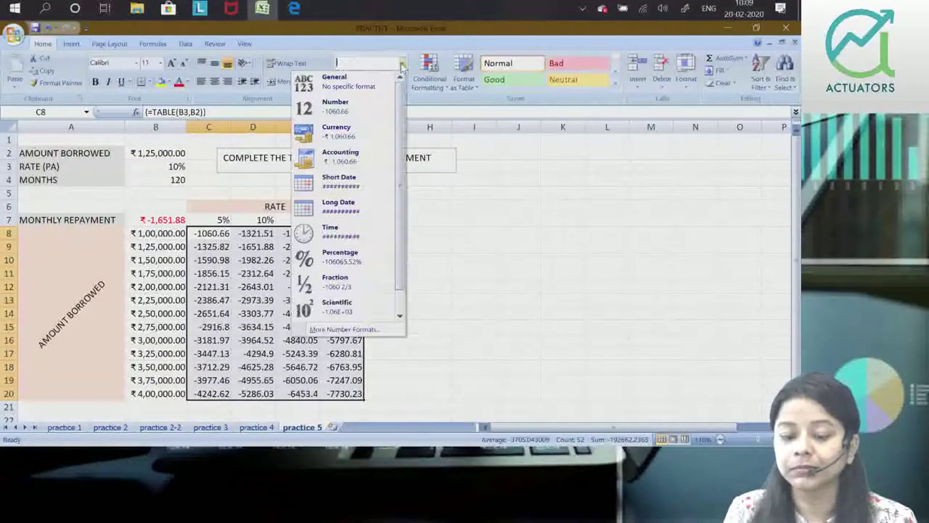
click(358, 140)
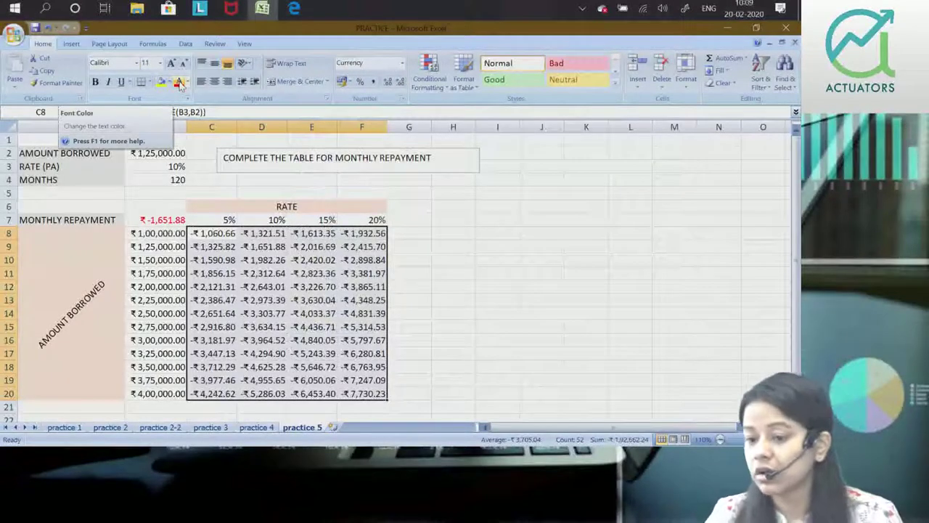
Try a red font on the repayments, then reset the font colour to Automatic
click(178, 82)
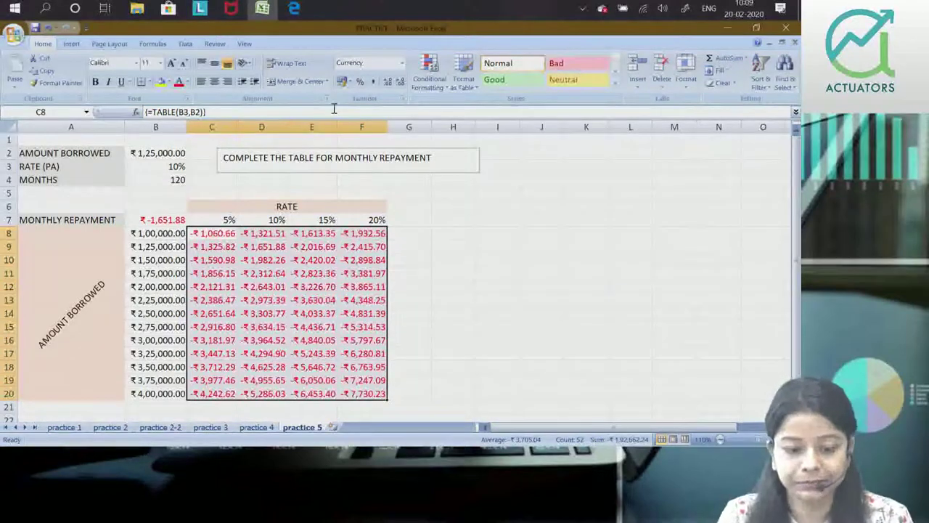
click(187, 83)
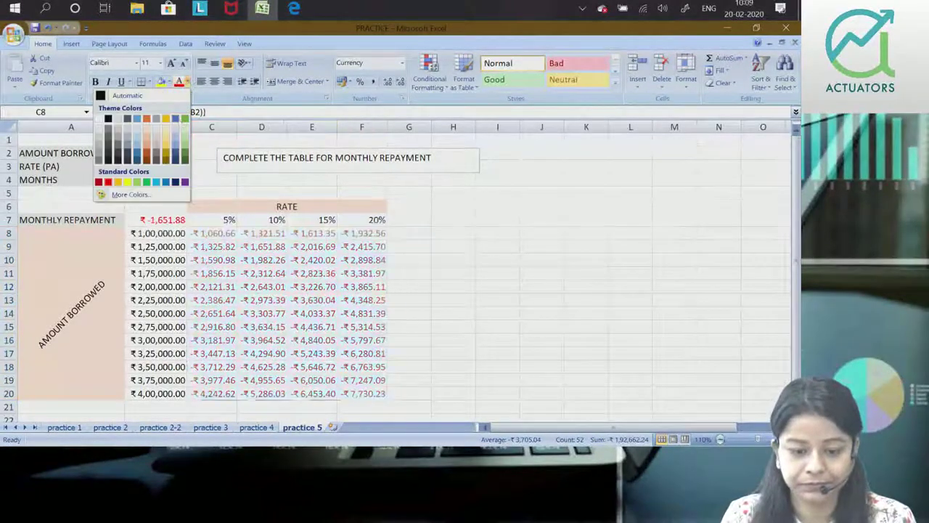
click(149, 94)
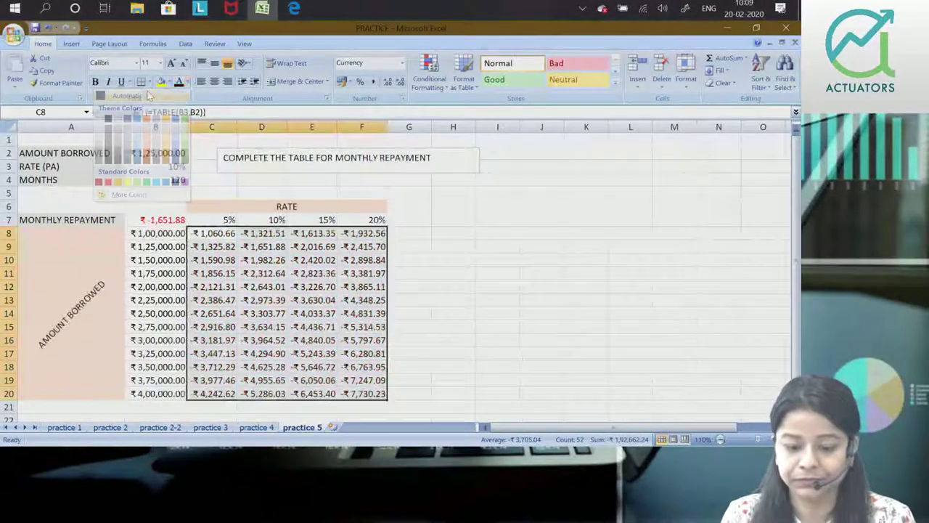
click(419, 218)
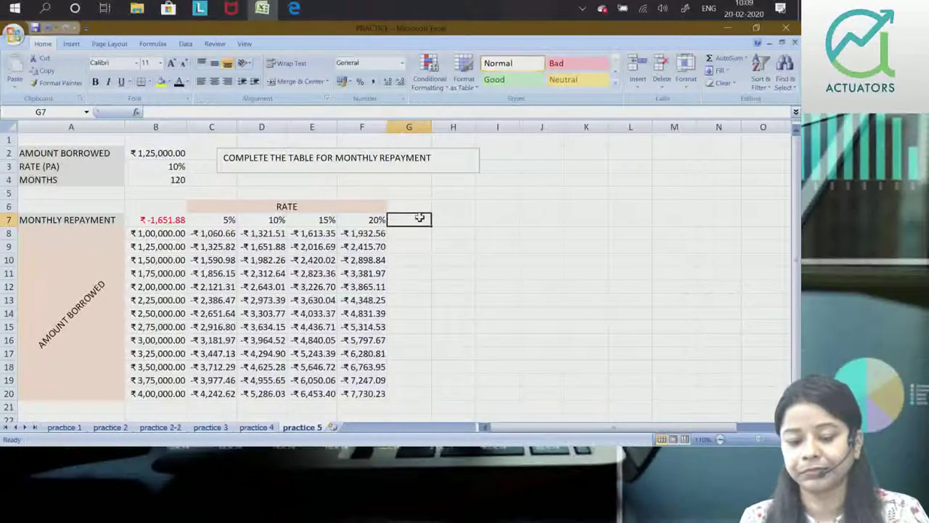